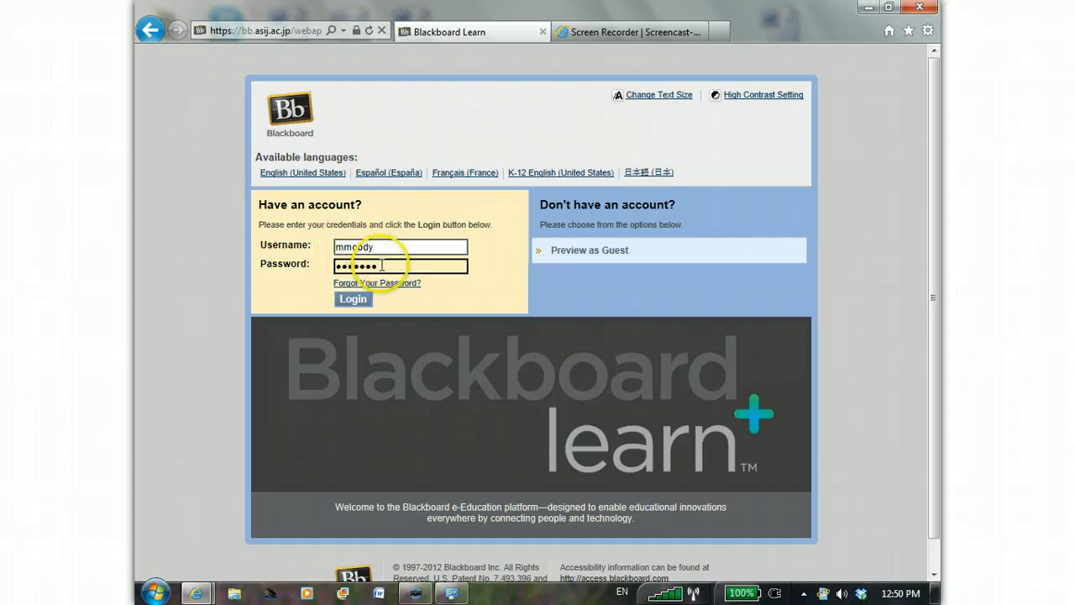
- Log in to Blackboard and look through the modules available to add, returning to the ASIJ page
{"action": "left_click", "coordinate": [352, 299]}
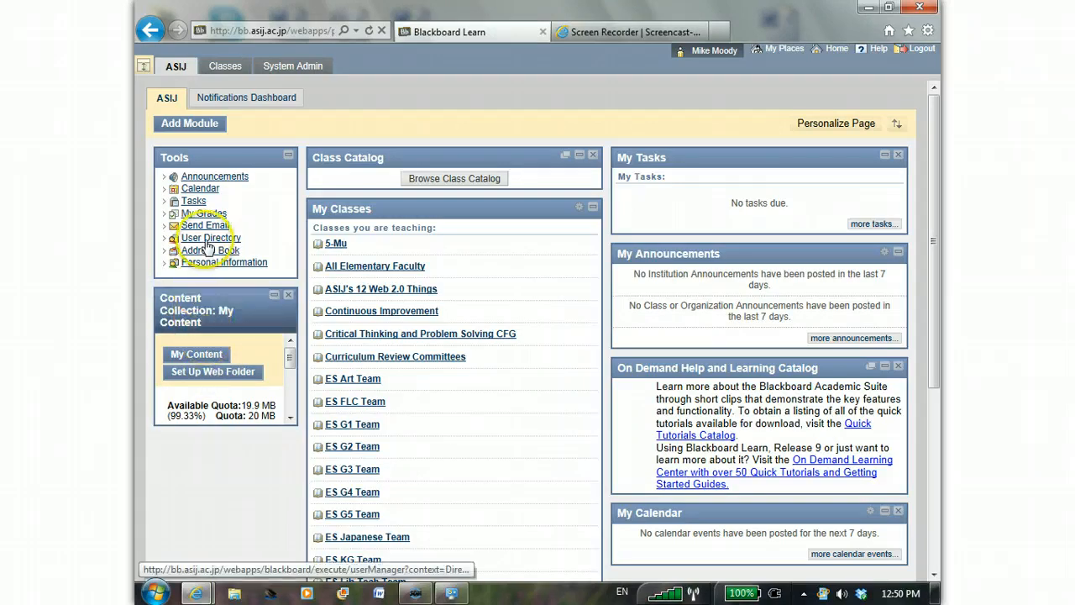
{"action": "left_click", "coordinate": [192, 130]}
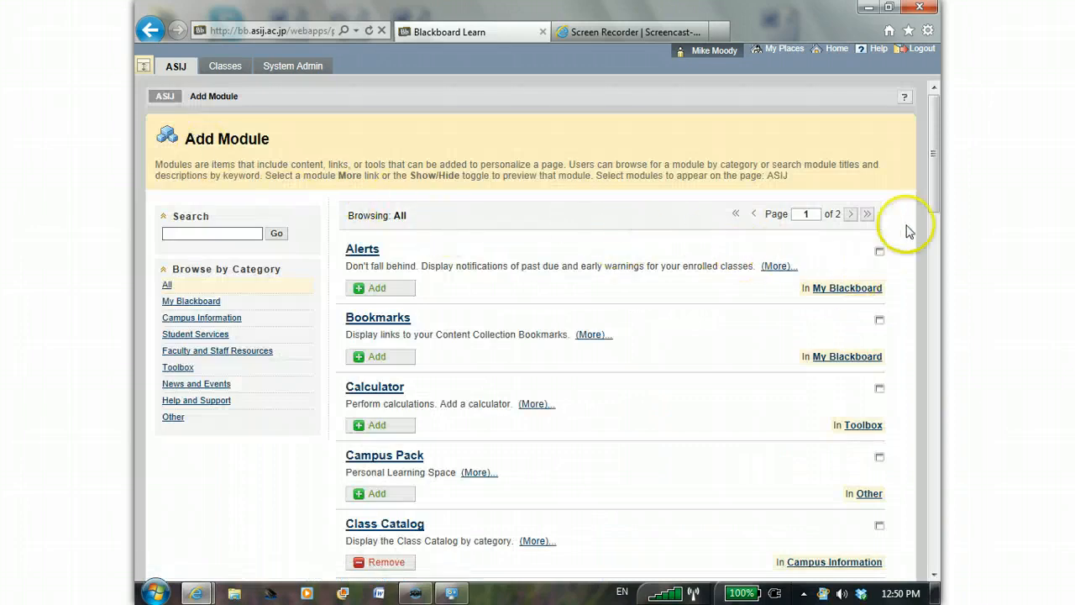
{"action": "left_click_drag", "start_coordinate": [941, 202], "coordinate": [941, 264]}
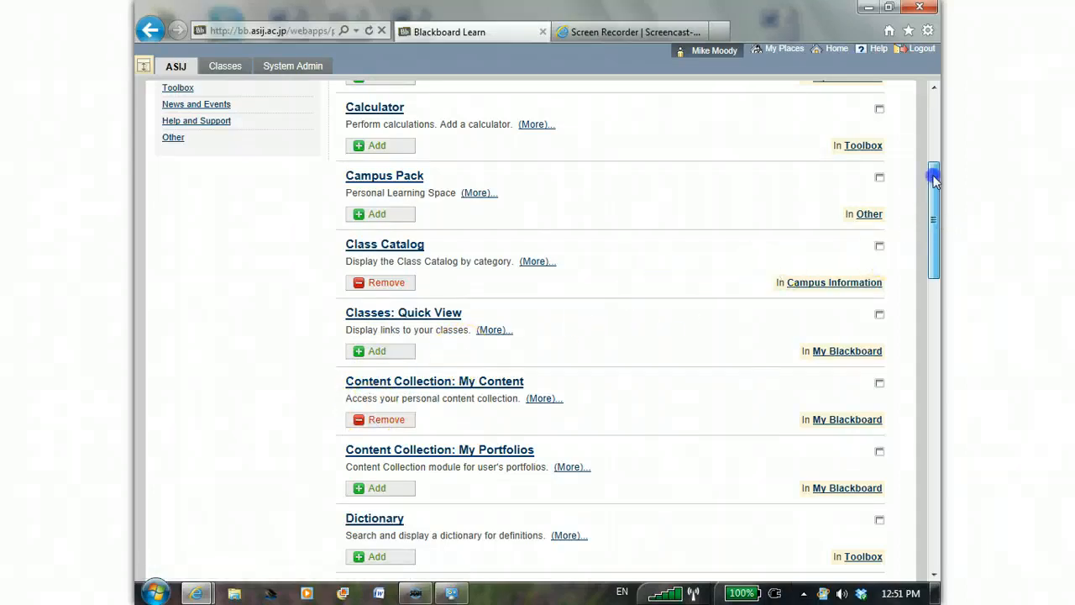
{"action": "left_click_drag", "start_coordinate": [935, 221], "coordinate": [933, 145]}
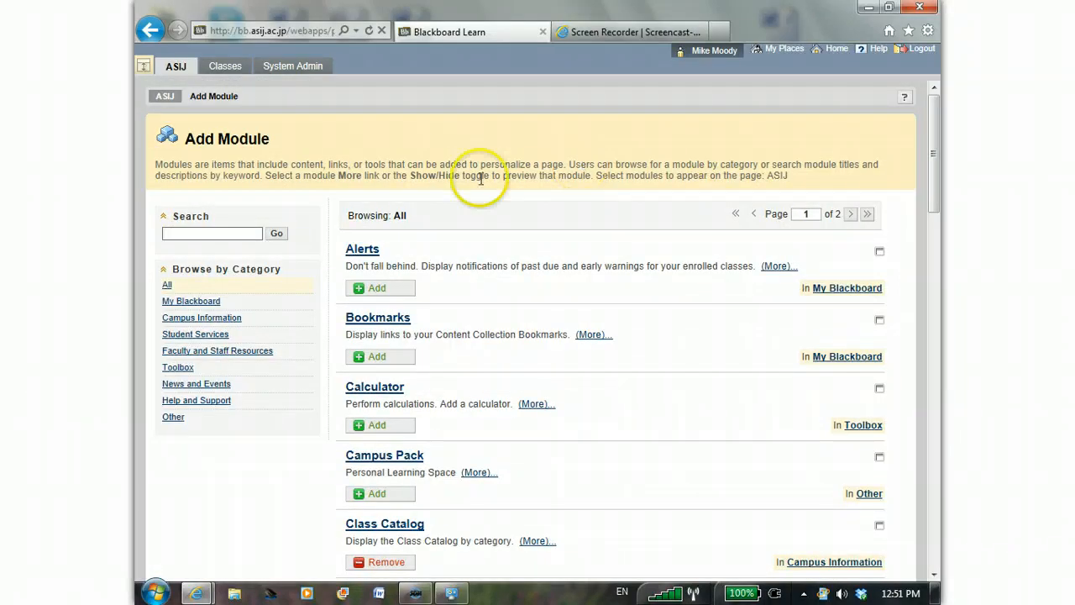
{"action": "left_click", "coordinate": [177, 67]}
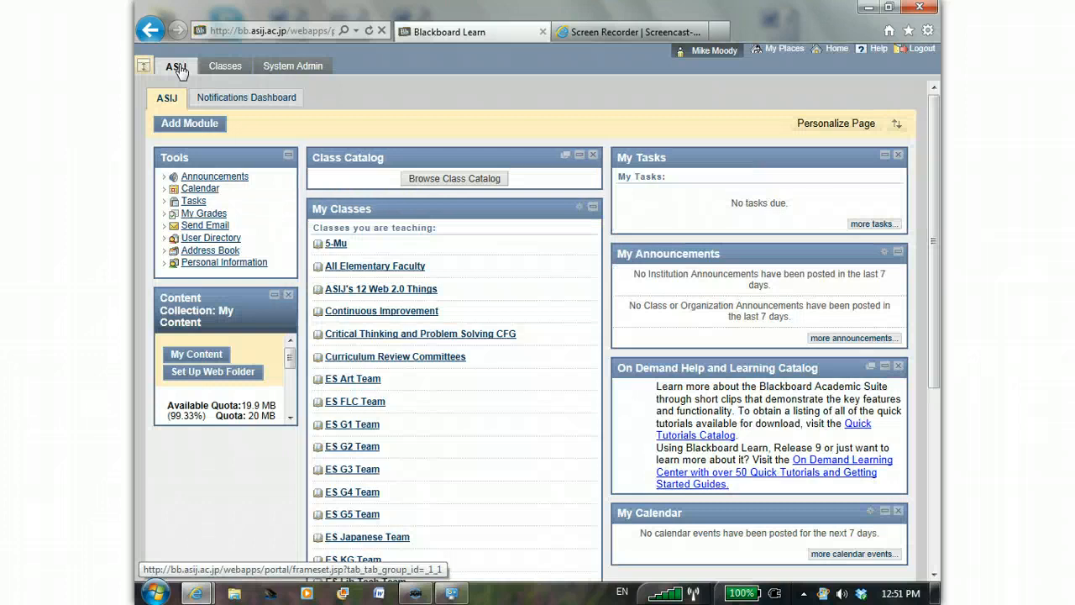
- Open the web folder setup instructions for the personal content collection and bring up the Computer window
{"action": "left_click", "coordinate": [204, 373]}
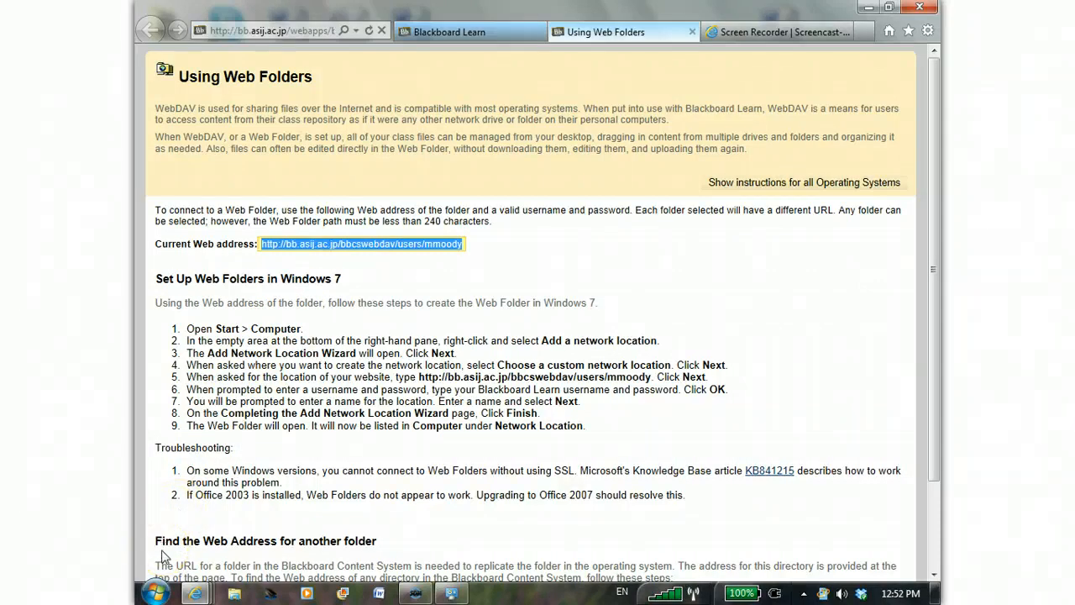
{"action": "left_click", "coordinate": [156, 593]}
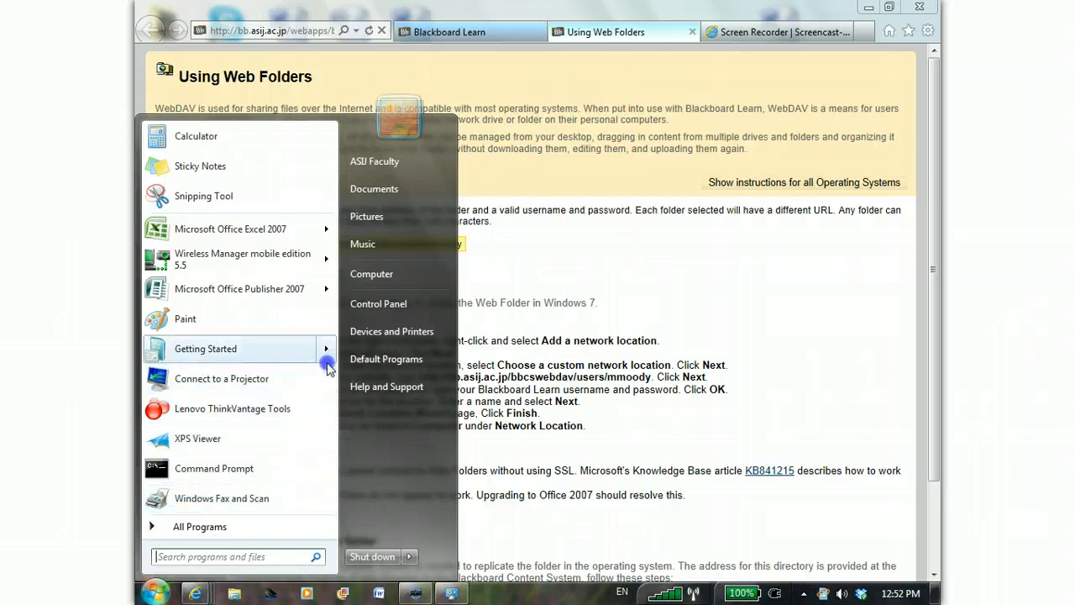
{"action": "left_click", "coordinate": [376, 274]}
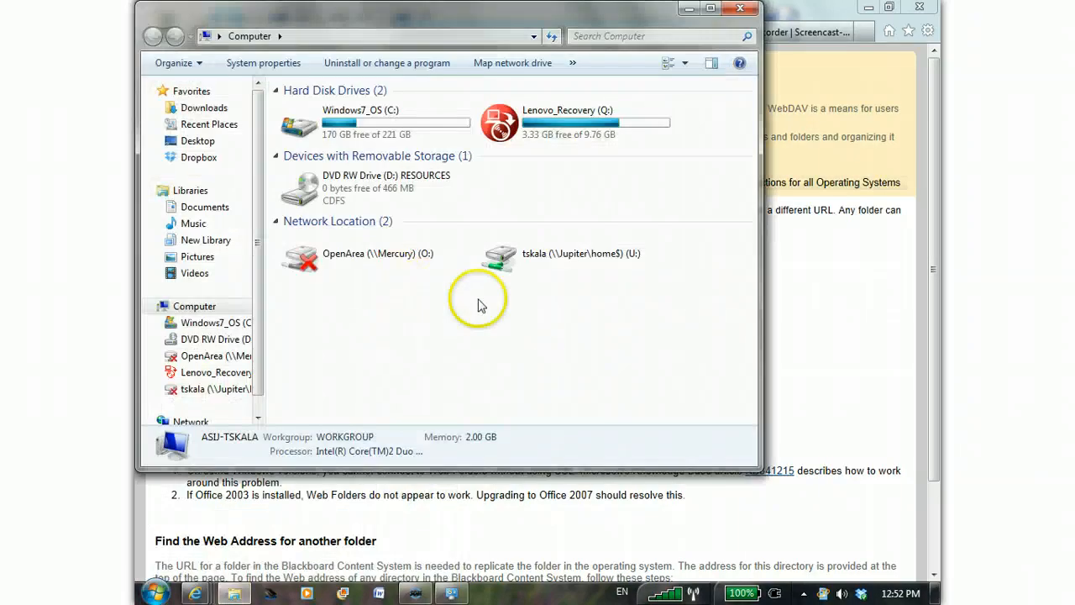
- Start adding a network location in Computer and choose a custom network location
{"action": "right_click", "coordinate": [540, 325]}
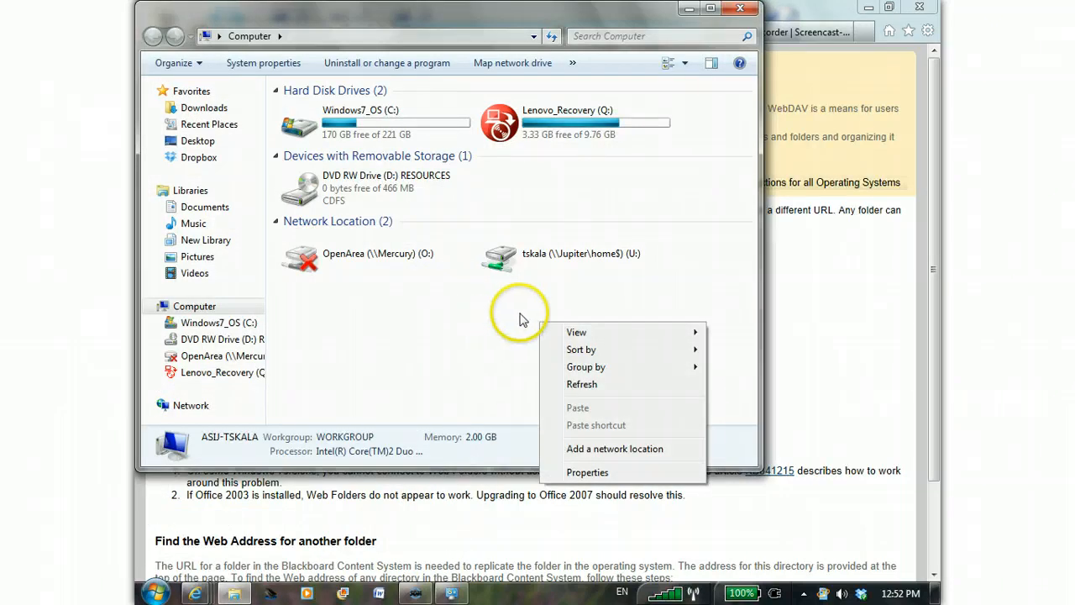
{"action": "left_click", "coordinate": [521, 319]}
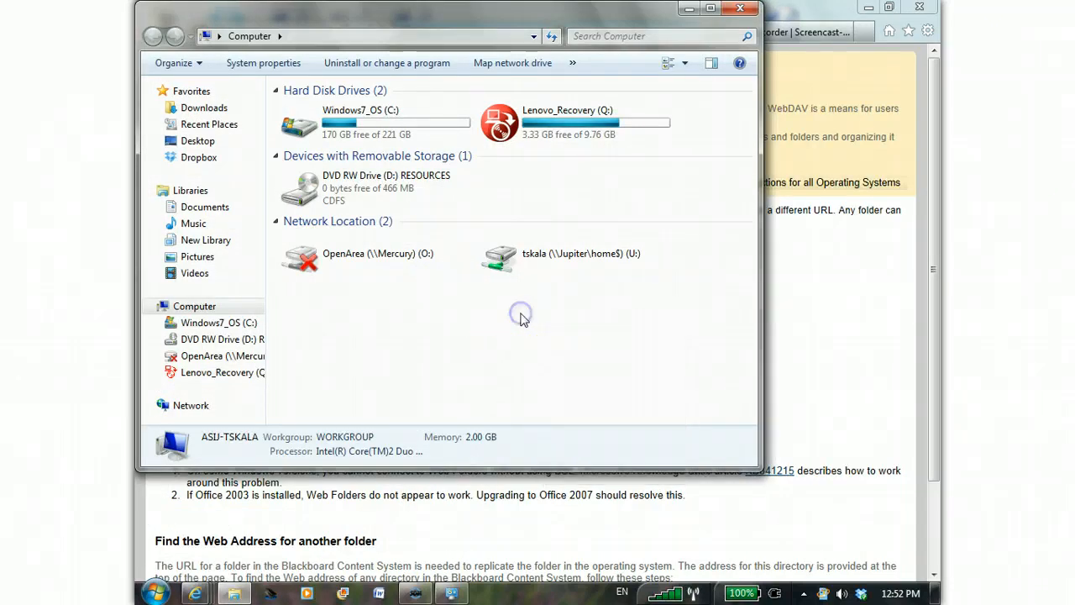
{"action": "right_click", "coordinate": [521, 320]}
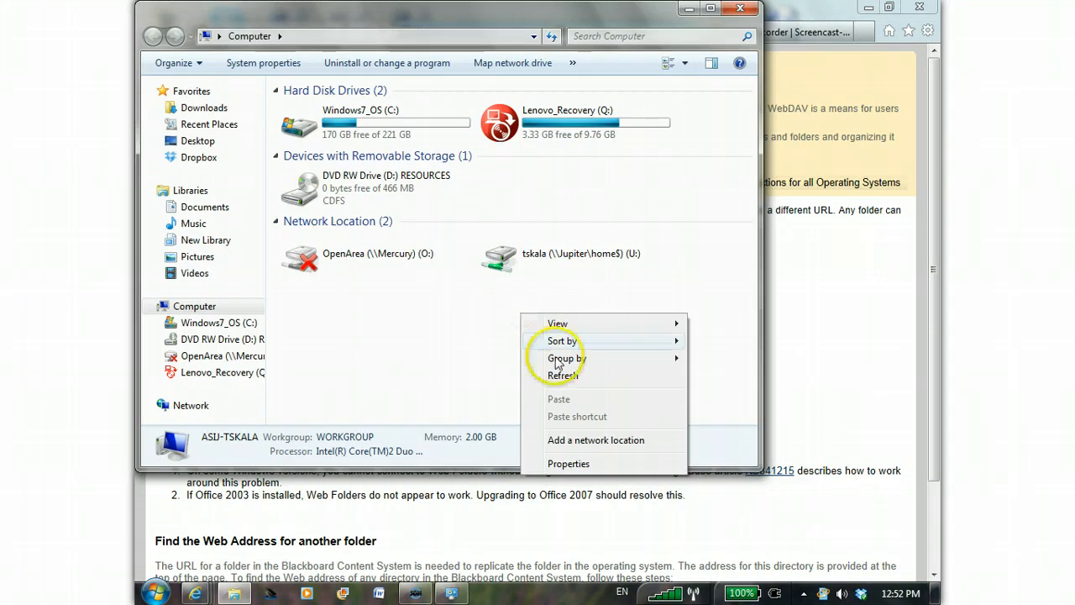
{"action": "left_click", "coordinate": [572, 440]}
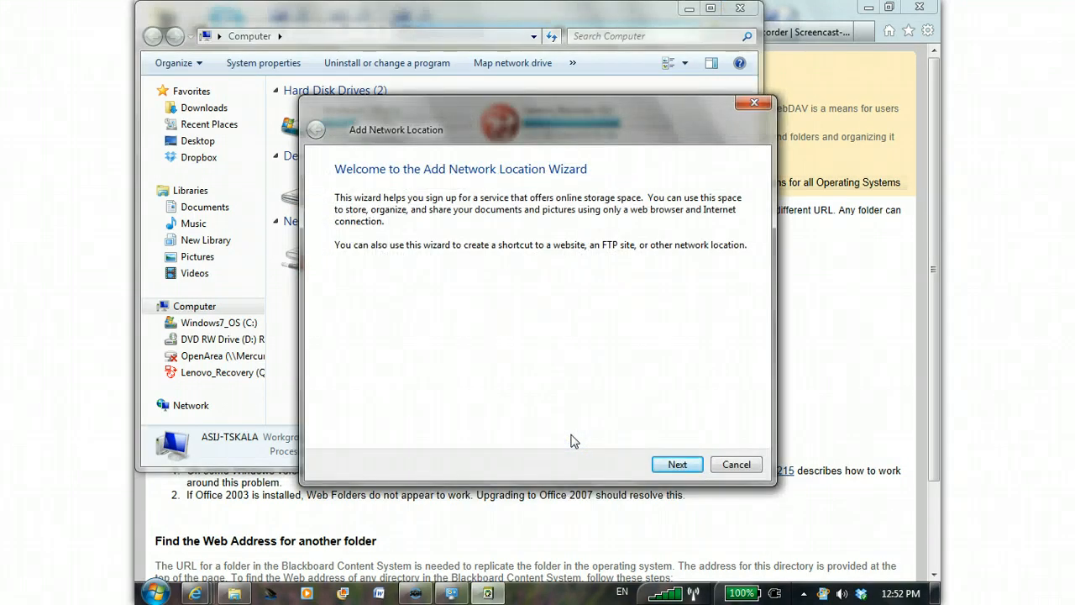
{"action": "left_click", "coordinate": [676, 464]}
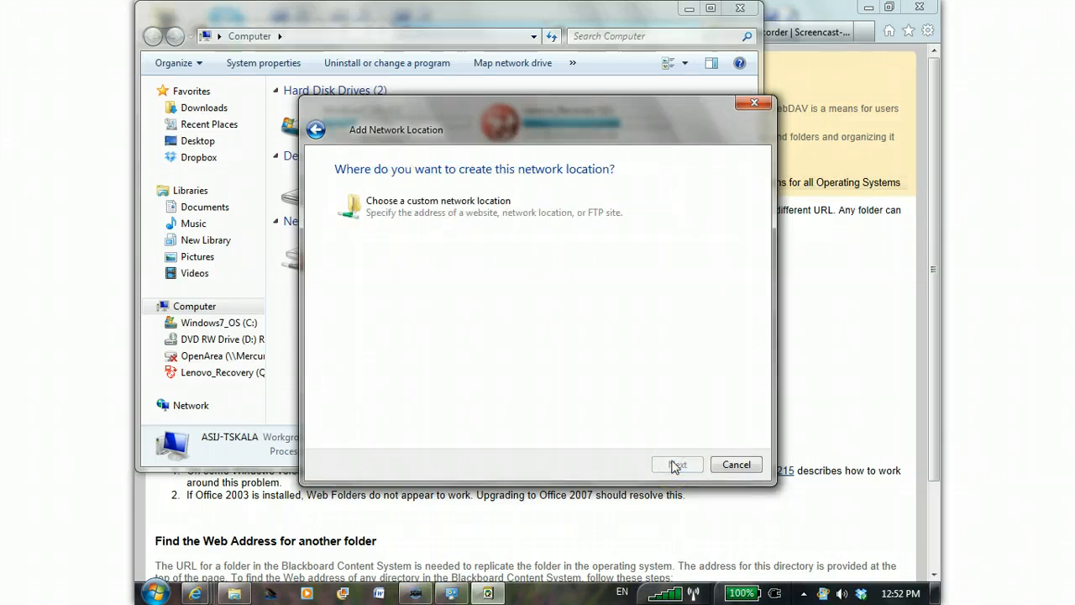
{"action": "left_click", "coordinate": [474, 206]}
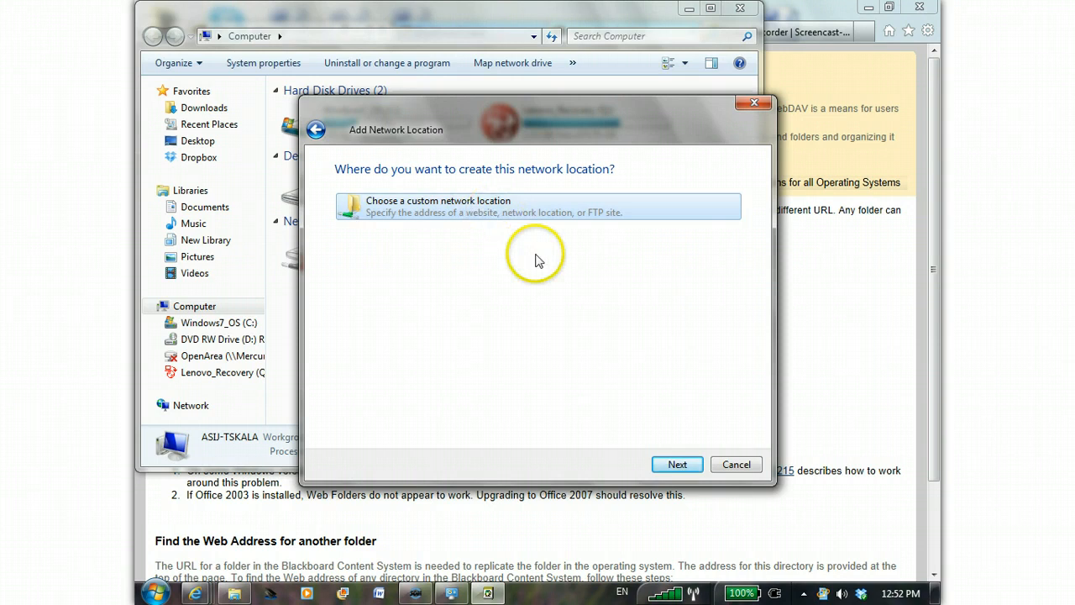
{"action": "left_click", "coordinate": [676, 465]}
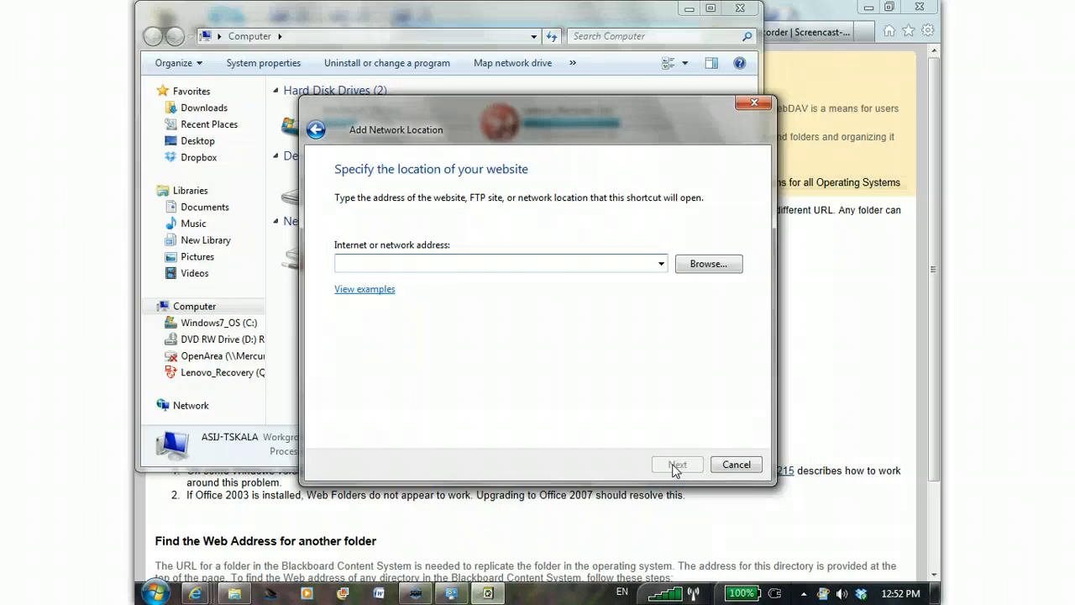
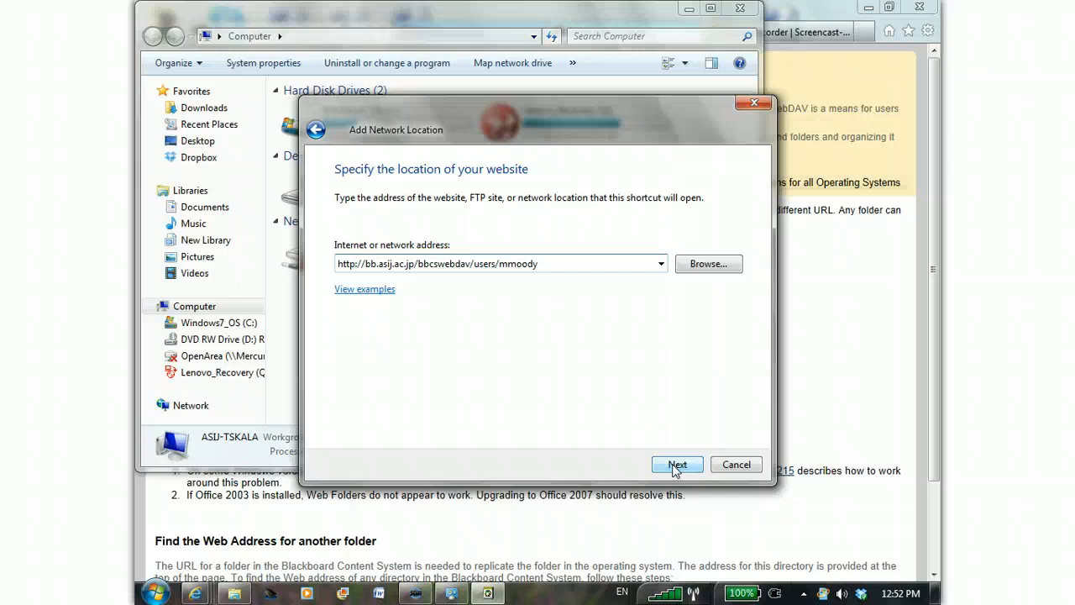
- Enter the copied web folder address as the network address and change its prefix to https
{"action": "left_click", "coordinate": [676, 467]}
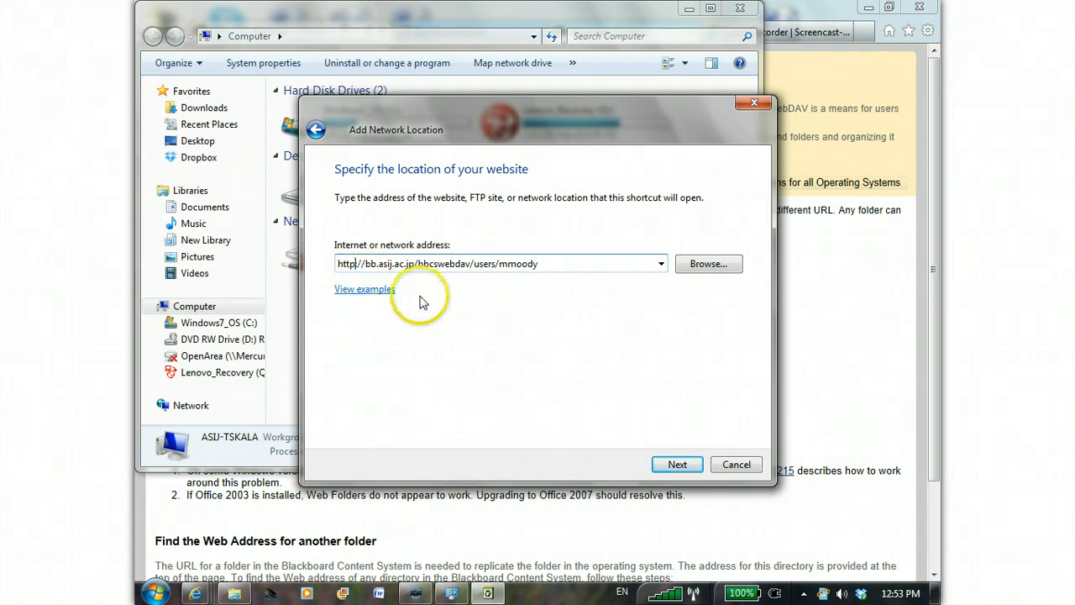
{"action": "type", "text": "s:/"}
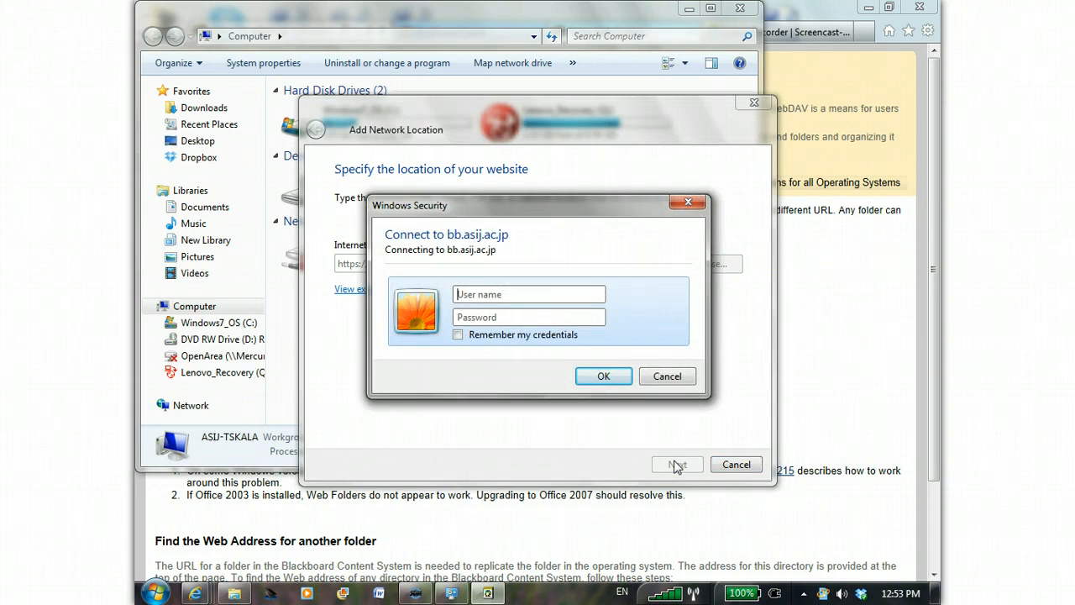
- Sign in to bb.asij.ac.jp with the account's username and password, leaving the credentials unremembered
{"action": "left_click", "coordinate": [526, 323]}
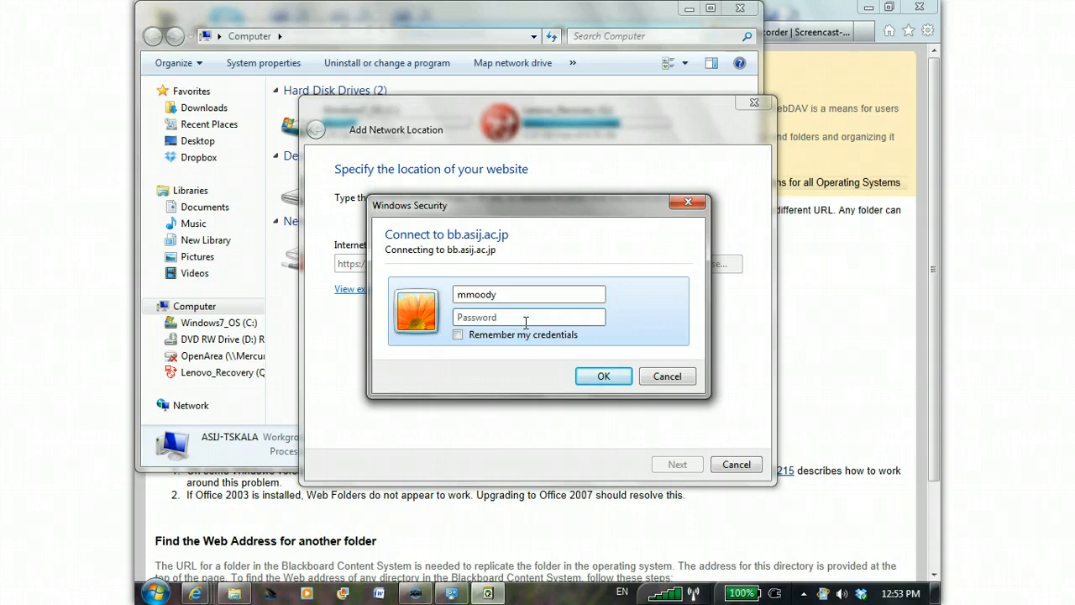
{"action": "type", "text": "*******"}
{"action": "left_click", "coordinate": [457, 335]}
{"action": "left_click", "coordinate": [458, 335]}
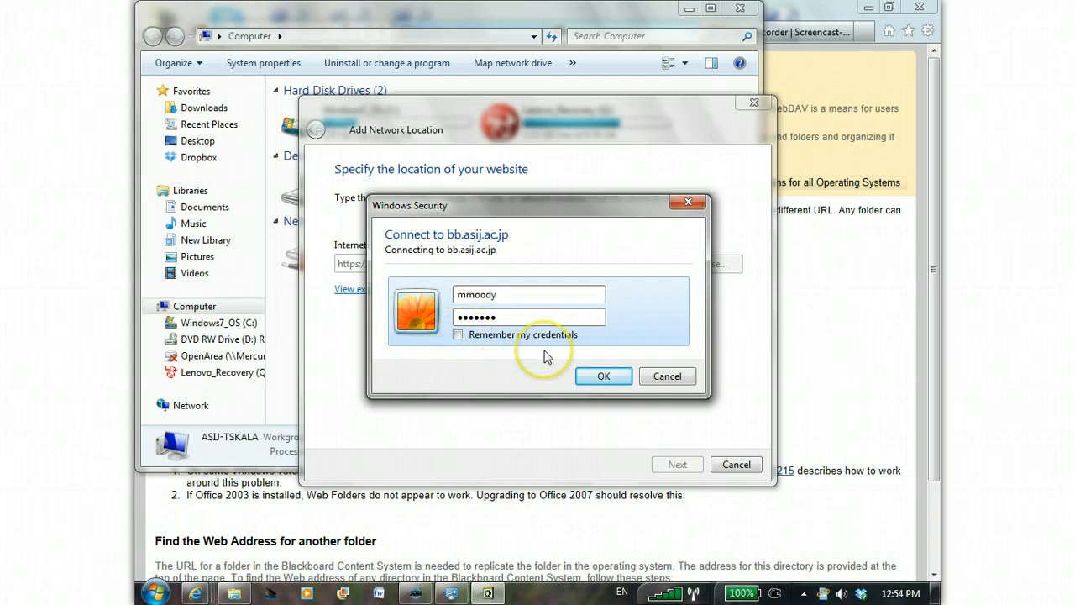
{"action": "left_click", "coordinate": [599, 375]}
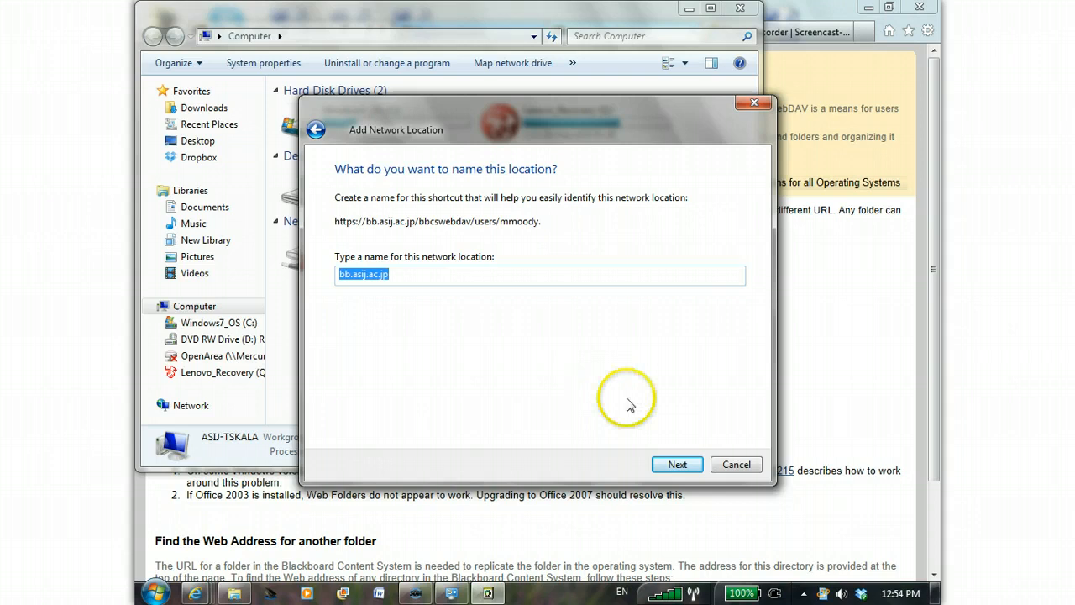
- Keep bb.asij.ac.jp as the network location's name and finish the wizard, opening the location
{"action": "left_click", "coordinate": [673, 468]}
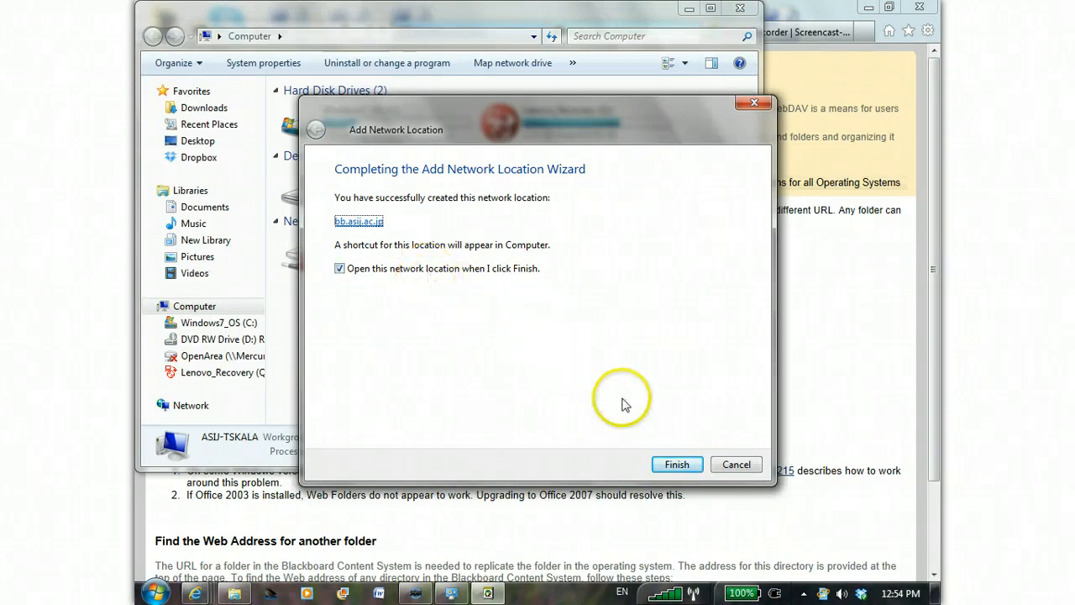
{"action": "left_click", "coordinate": [676, 466]}
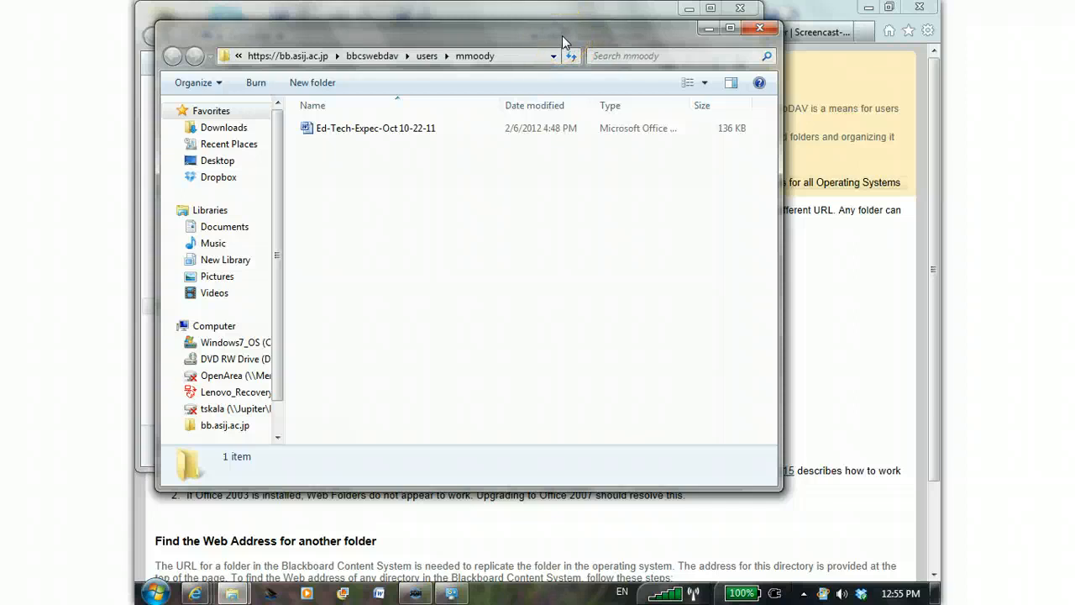
- Close the web folder window, the Computer window and the Using Web Folders page, and log out of Blackboard
{"action": "left_click", "coordinate": [769, 32]}
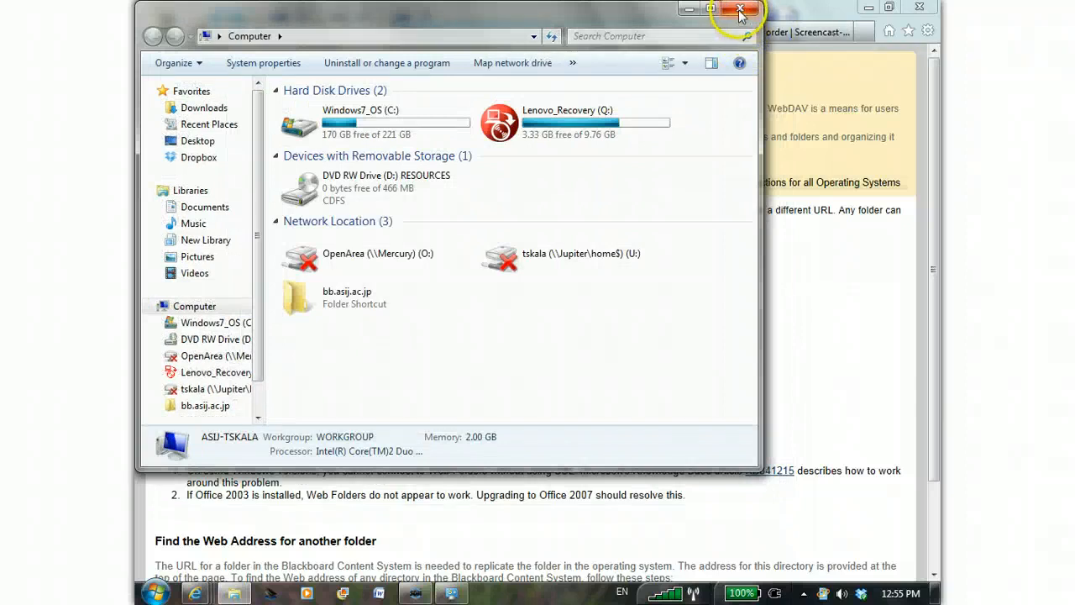
{"action": "left_click", "coordinate": [739, 12]}
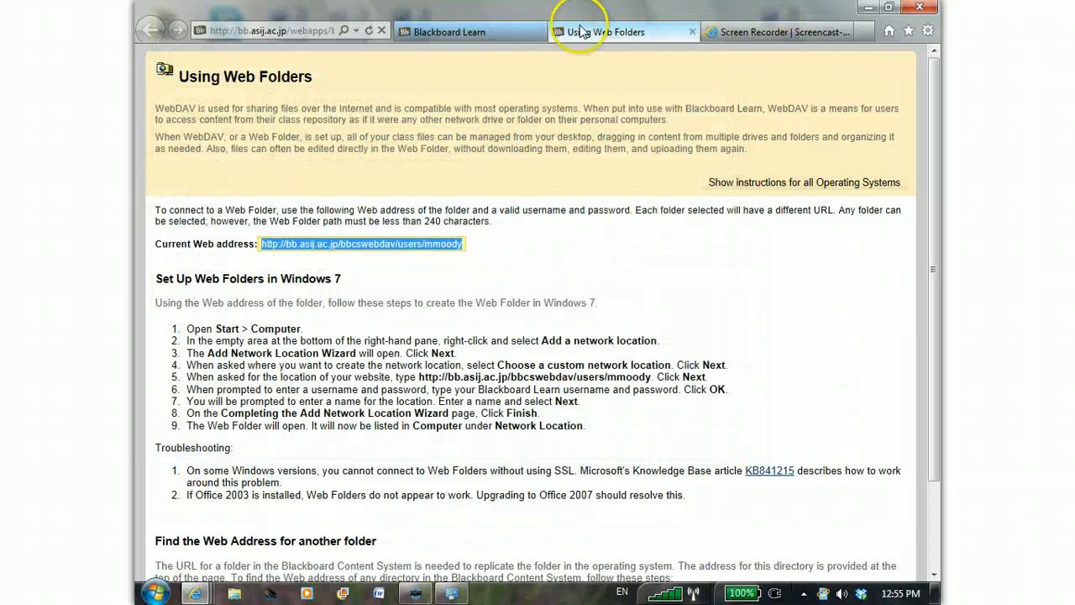
{"action": "left_click", "coordinate": [694, 34]}
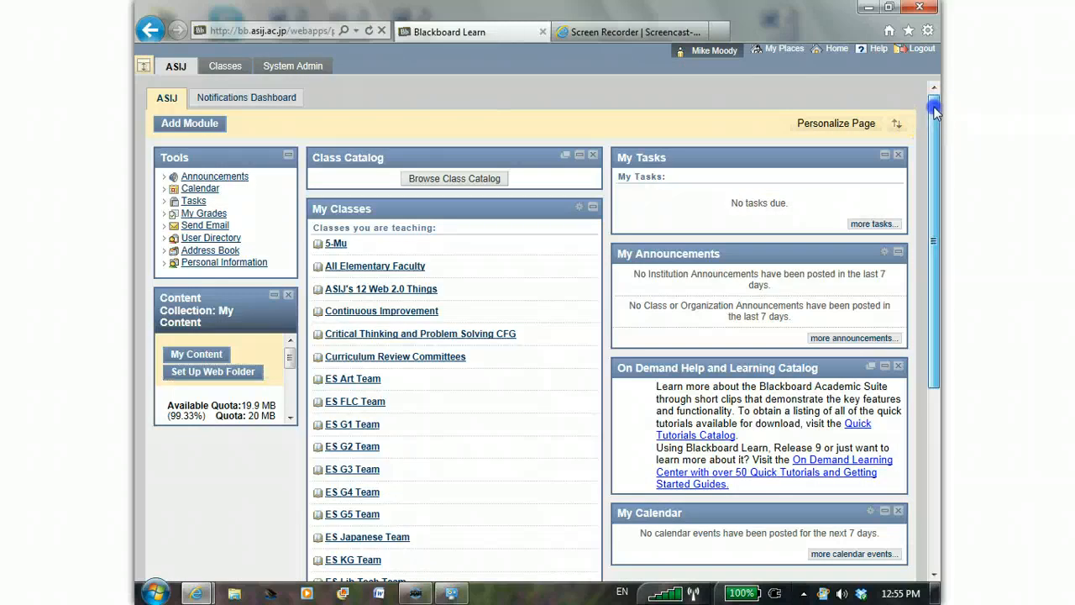
{"action": "left_click", "coordinate": [922, 51]}
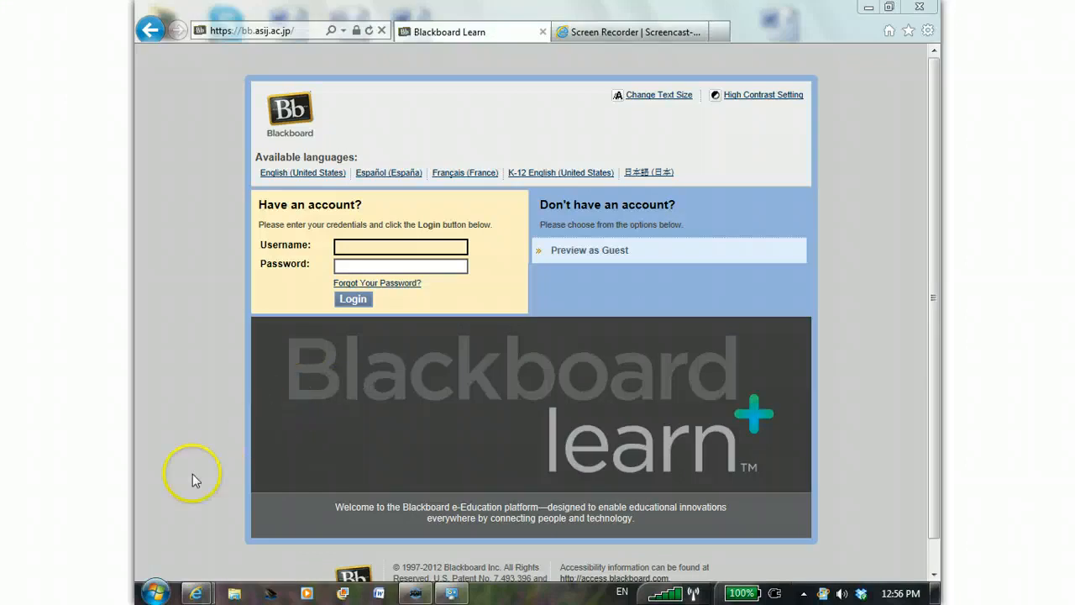
- Open the bb.asij.ac.jp network location from Computer
{"action": "left_click", "coordinate": [153, 593]}
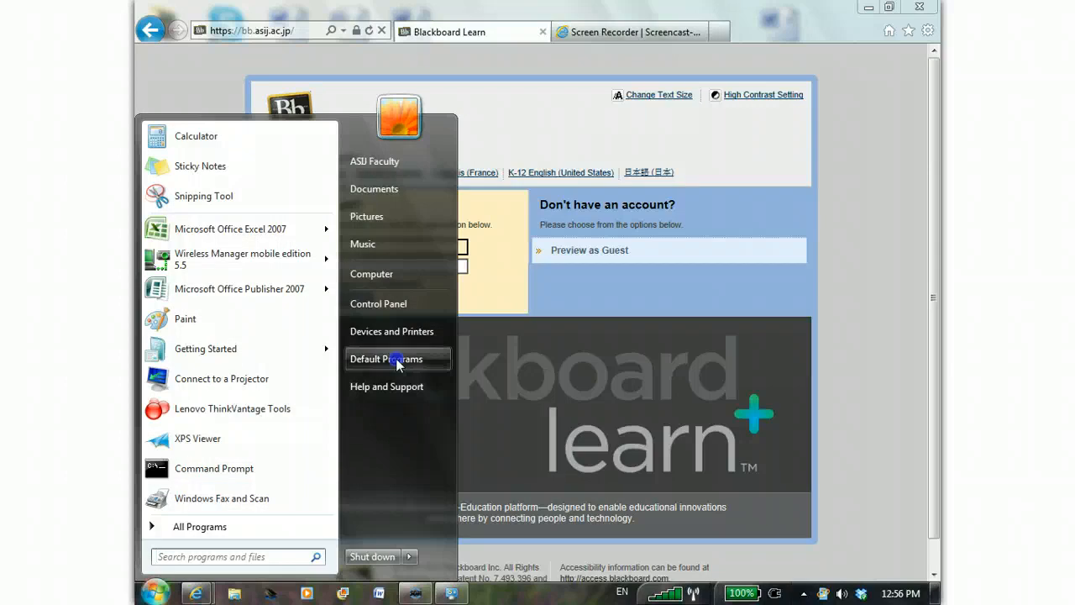
{"action": "left_click", "coordinate": [394, 289]}
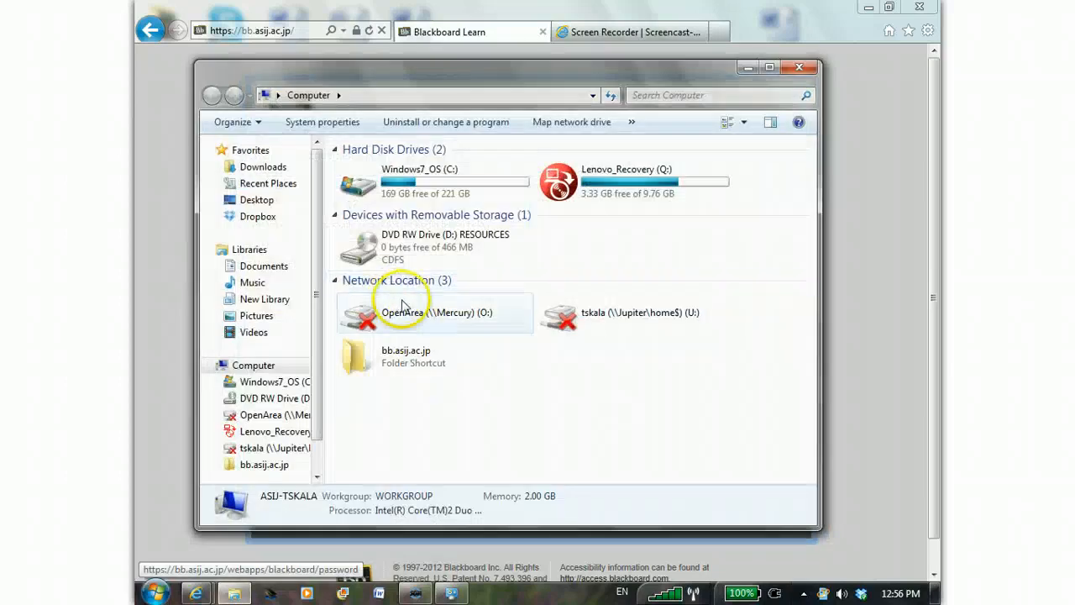
{"action": "double_click", "coordinate": [409, 359]}
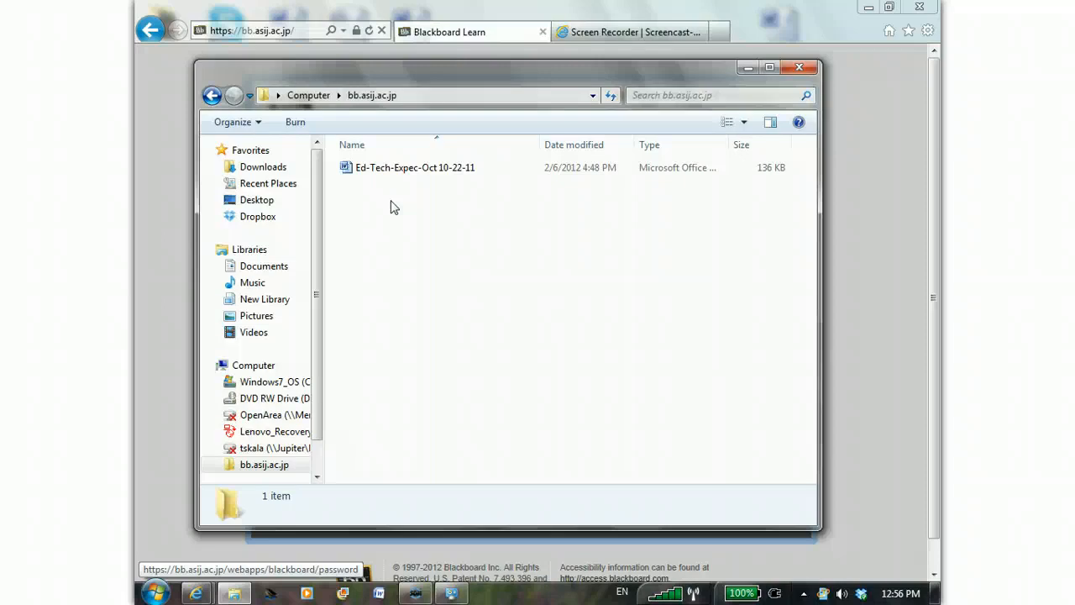
- Show the file preview and preview the document beginning "We recently finished reading Gooseberry" in the Documents library
{"action": "key", "text": "alt+p"}
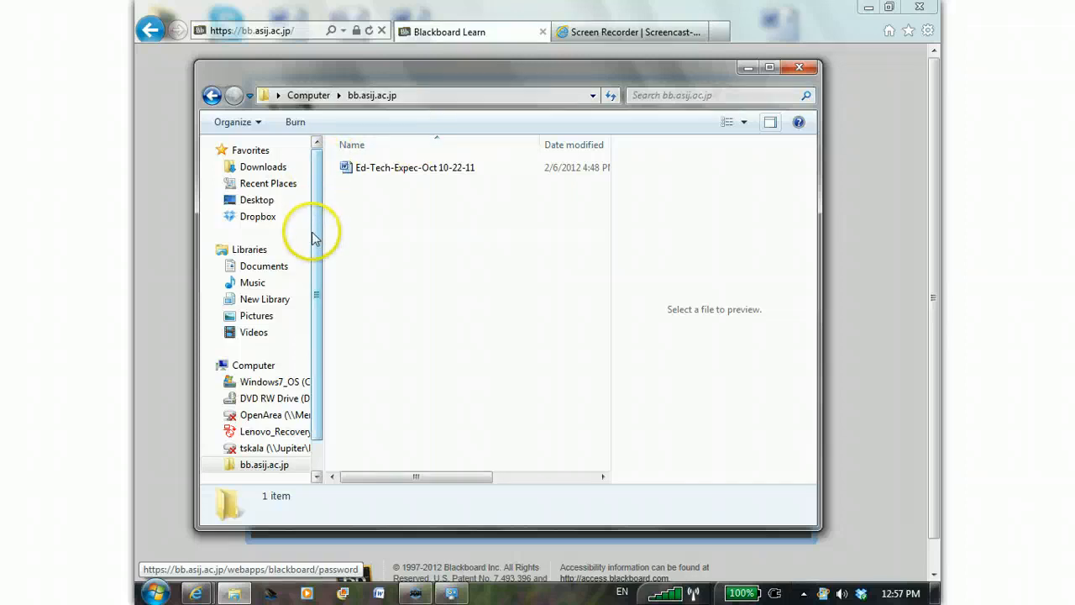
{"action": "left_click", "coordinate": [264, 267]}
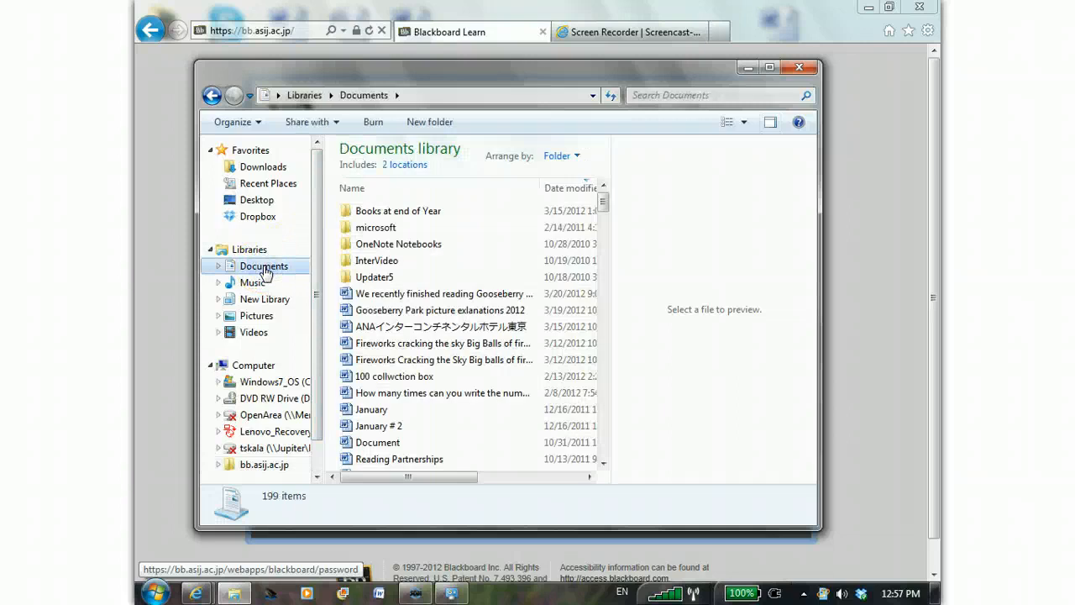
{"action": "left_click", "coordinate": [351, 295]}
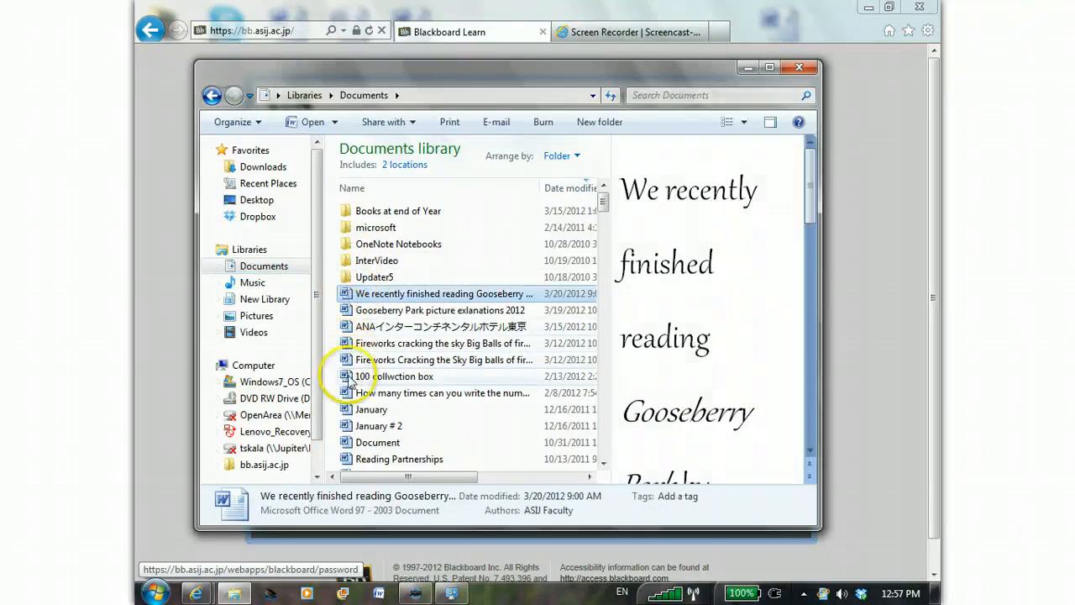
{"action": "left_click", "coordinate": [335, 296]}
{"action": "left_click_drag", "start_coordinate": [345, 303], "coordinate": [418, 400]}
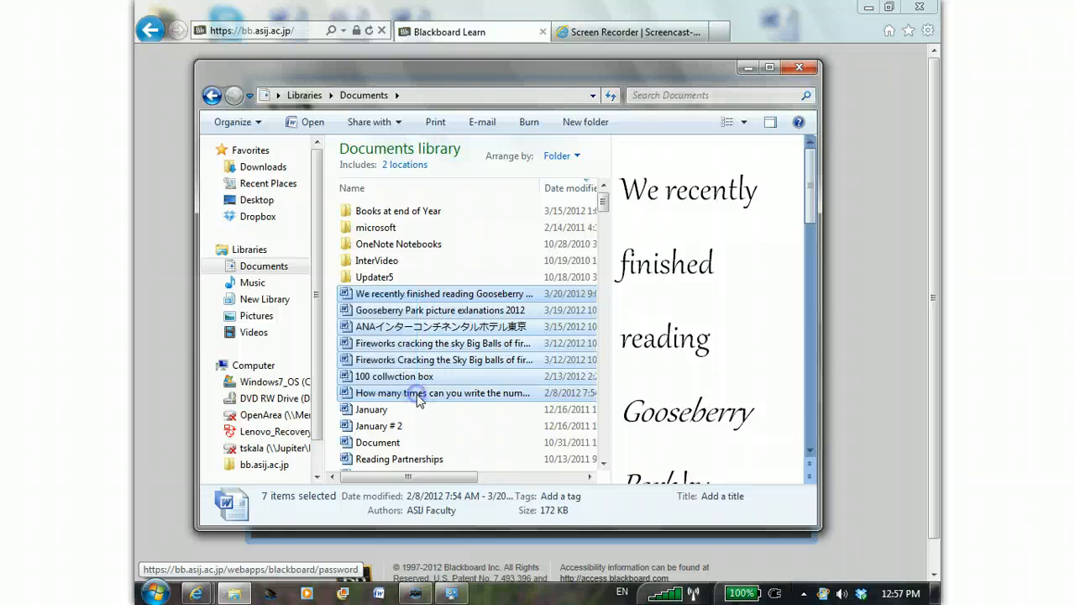
{"action": "left_click", "coordinate": [345, 214]}
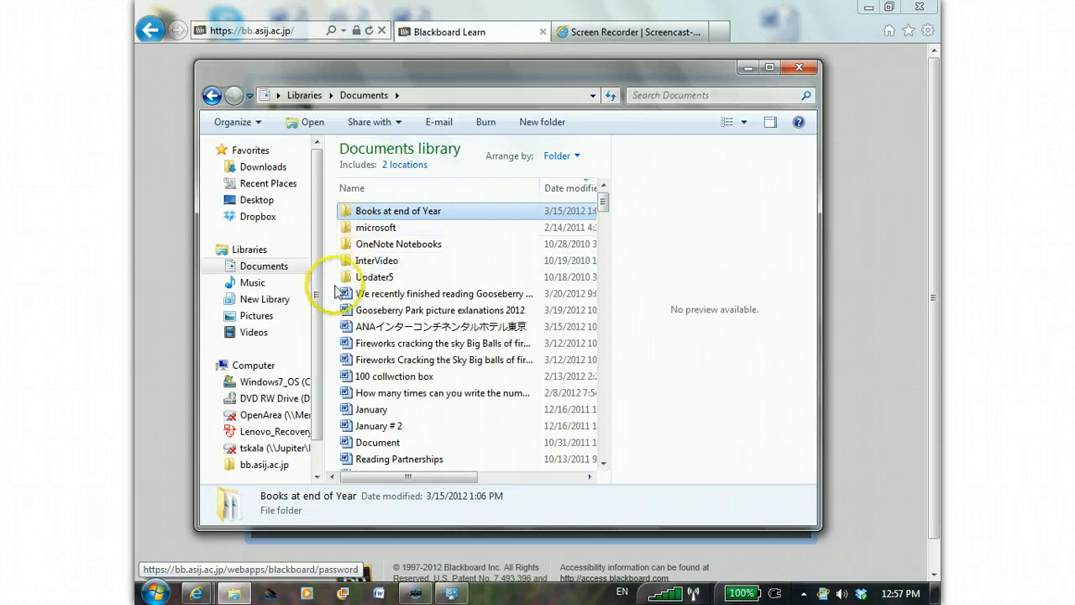
- Copy the first four Word documents in the Documents library, from "We recently finished reading Gooseberry" through "Fireworks cracking the sky"
{"action": "left_click_drag", "start_coordinate": [336, 296], "coordinate": [359, 344]}
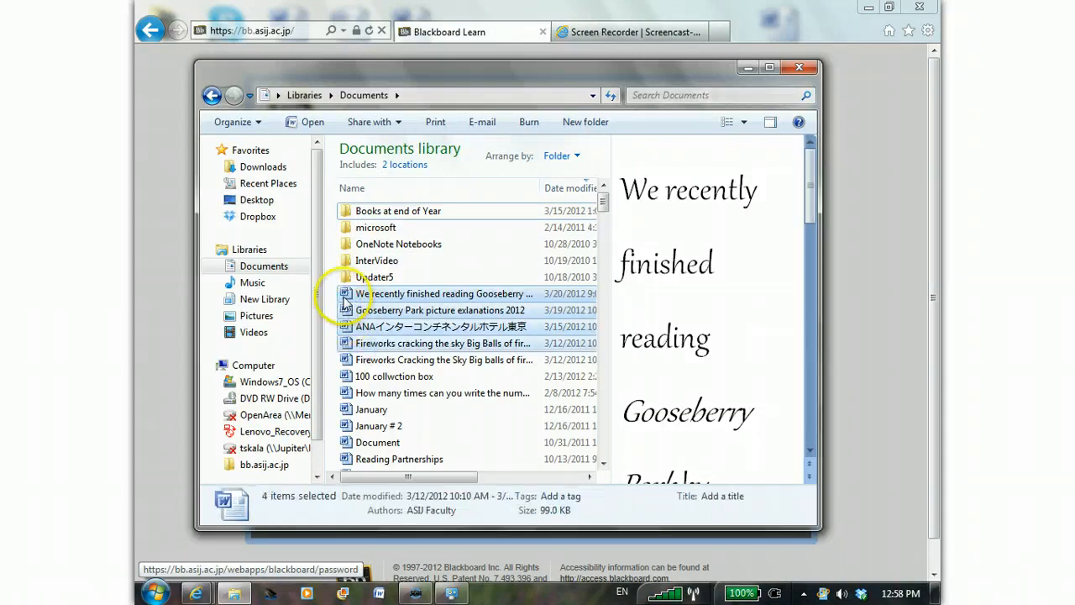
{"action": "right_click", "coordinate": [345, 299]}
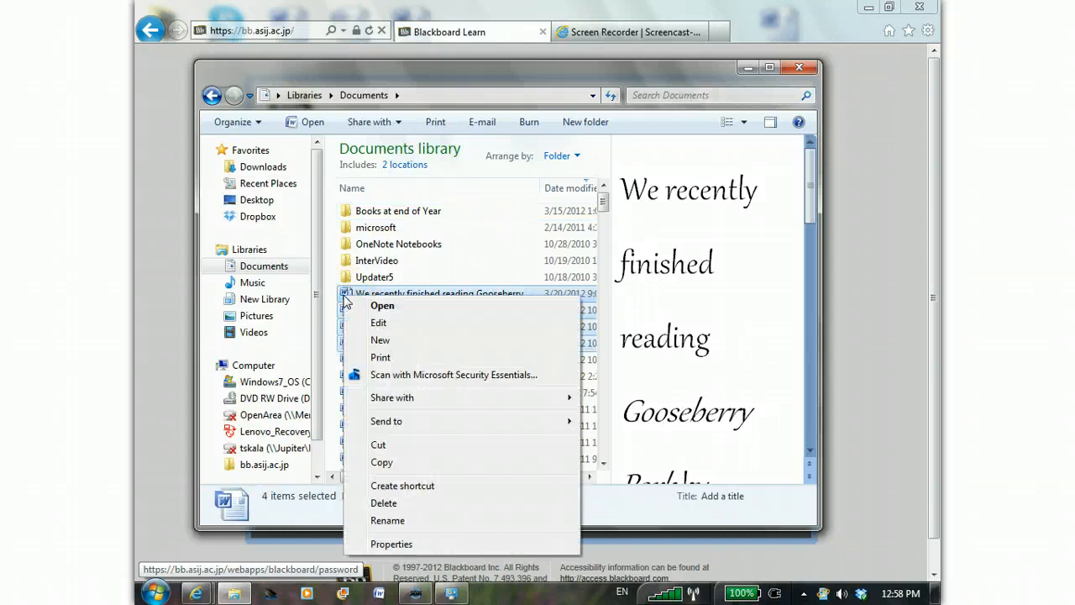
{"action": "left_click", "coordinate": [382, 463]}
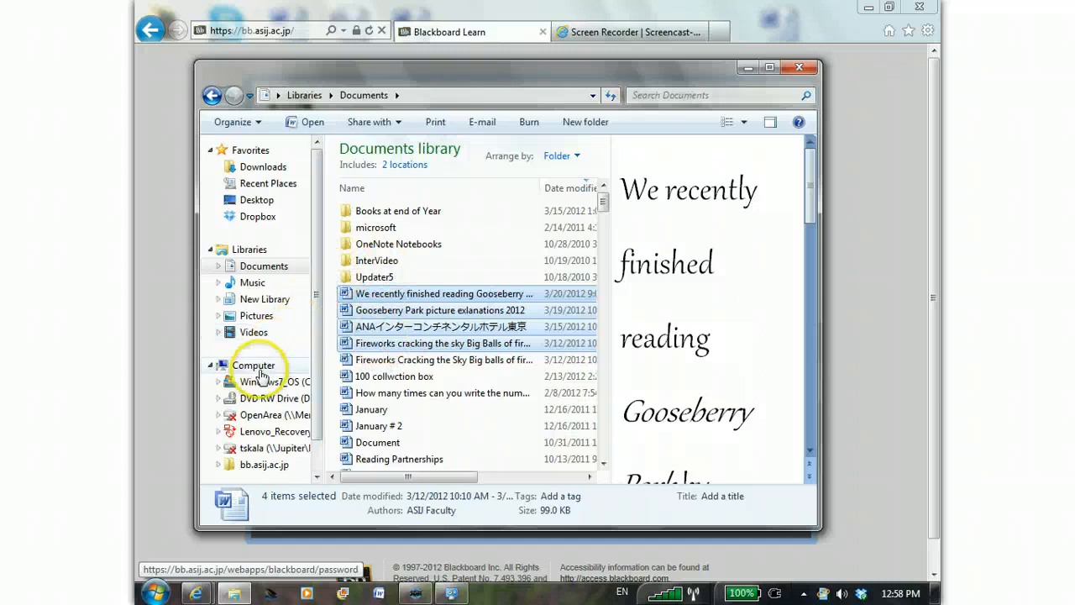
- Paste the four copied documents into the bb.asij.ac.jp network location and clear the selection
{"action": "left_click", "coordinate": [248, 466]}
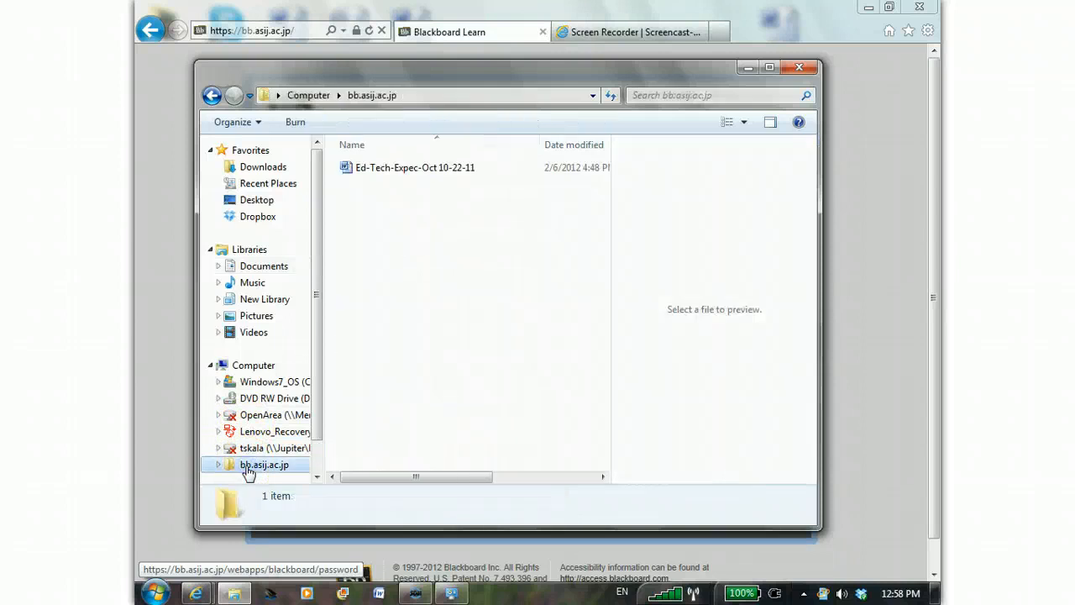
{"action": "right_click", "coordinate": [390, 242]}
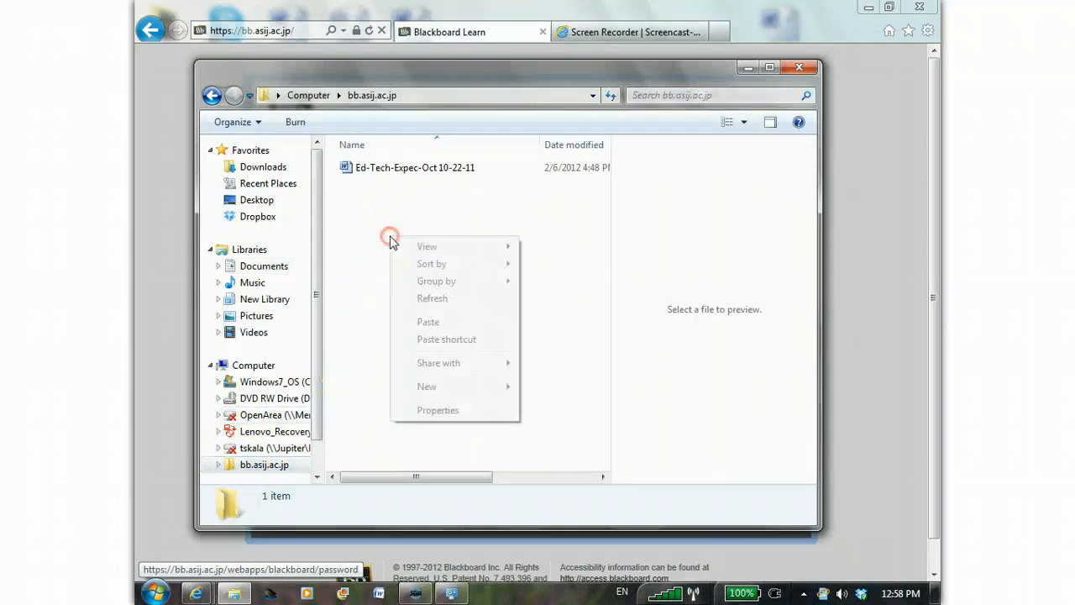
{"action": "left_click", "coordinate": [427, 322]}
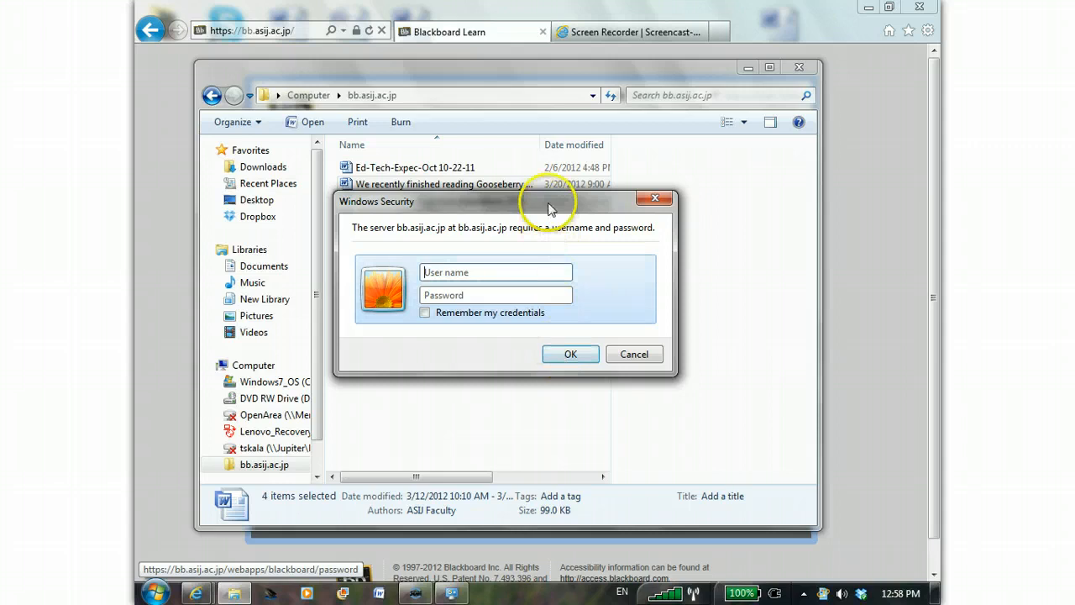
{"action": "left_click_drag", "start_coordinate": [551, 209], "coordinate": [547, 263]}
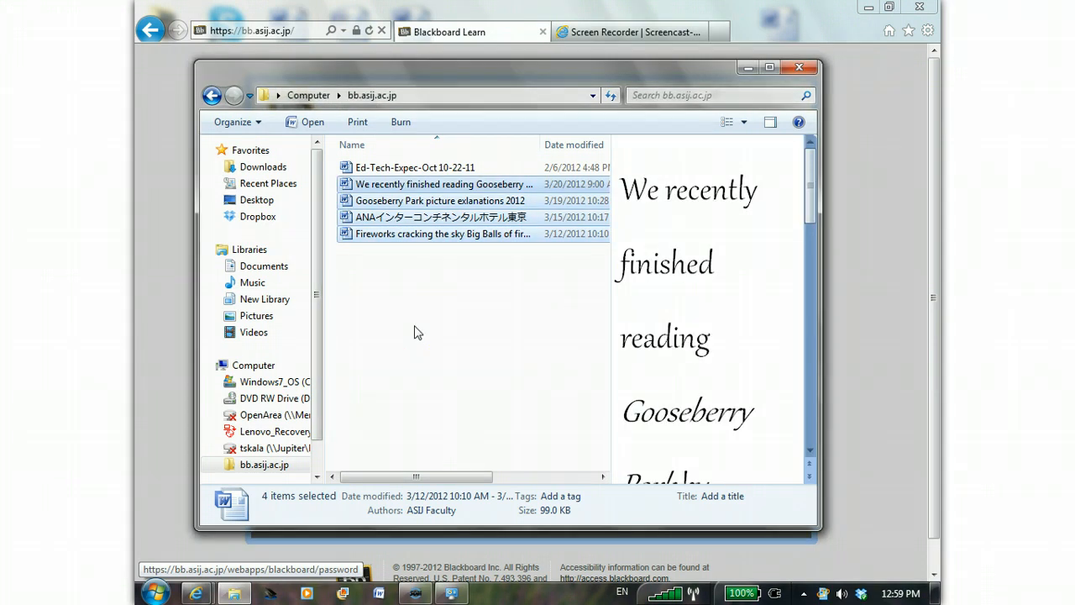
{"action": "left_click", "coordinate": [388, 257]}
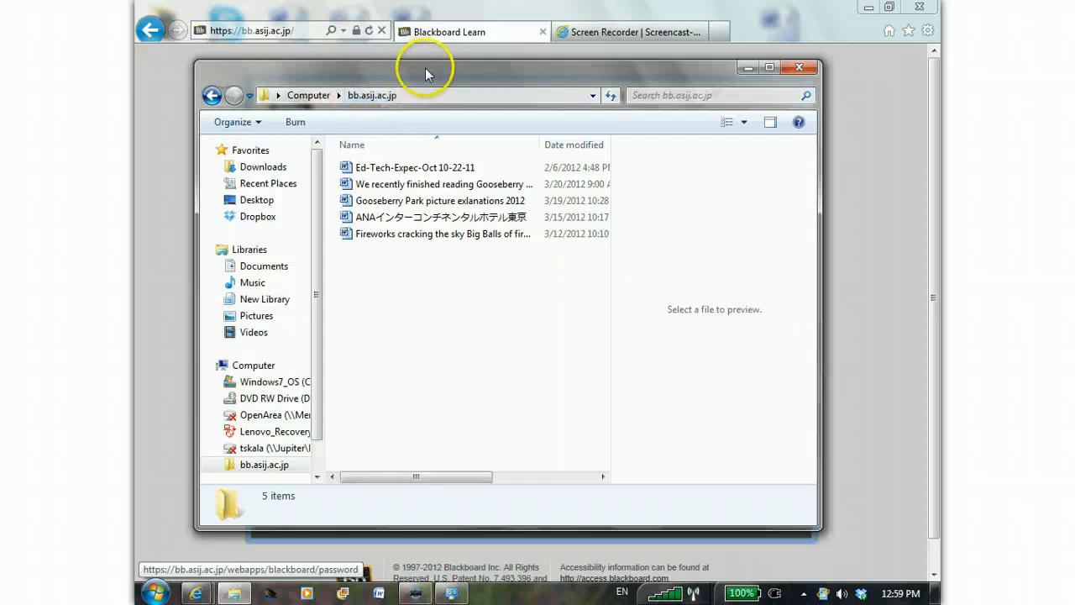
- Close the bb.asij.ac.jp folder window and start Microsoft Word with a blank document
{"action": "left_click_drag", "start_coordinate": [420, 73], "coordinate": [423, 57]}
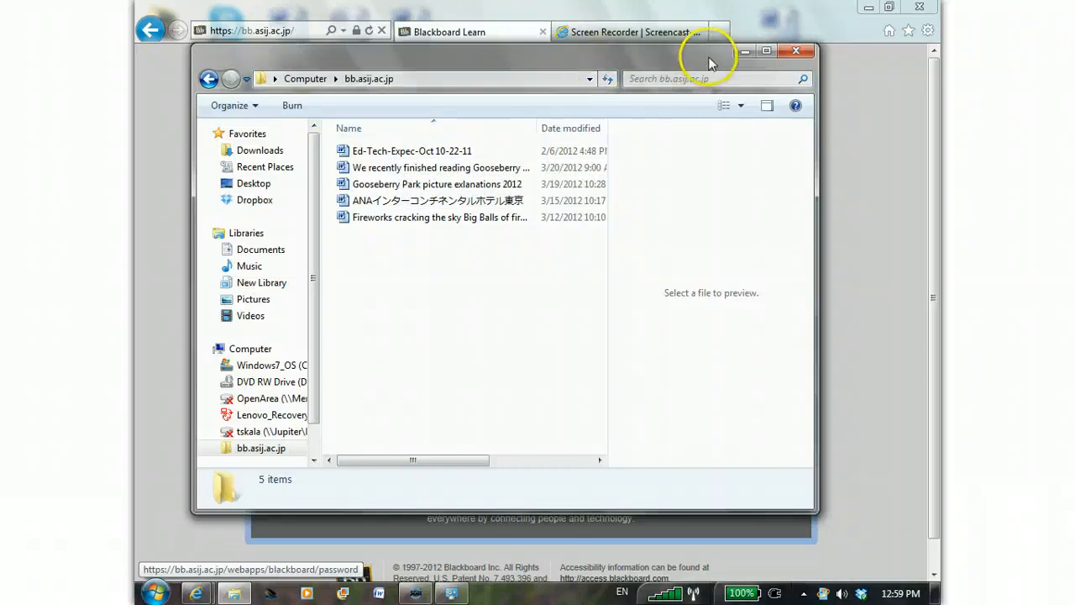
{"action": "left_click", "coordinate": [796, 53]}
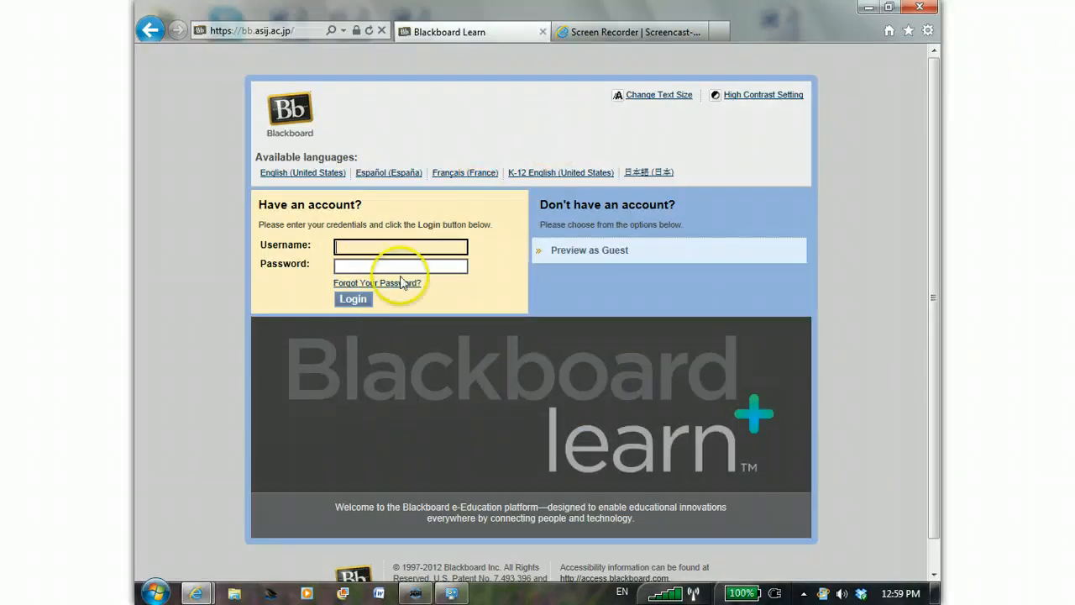
{"action": "left_click", "coordinate": [380, 595]}
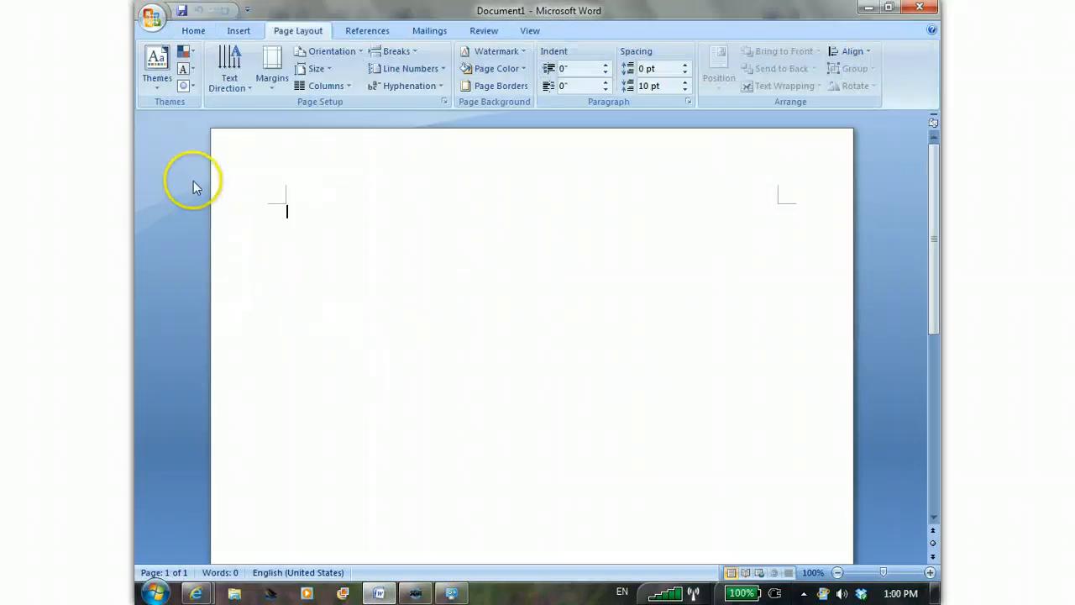
{"action": "left_click", "coordinate": [183, 15]}
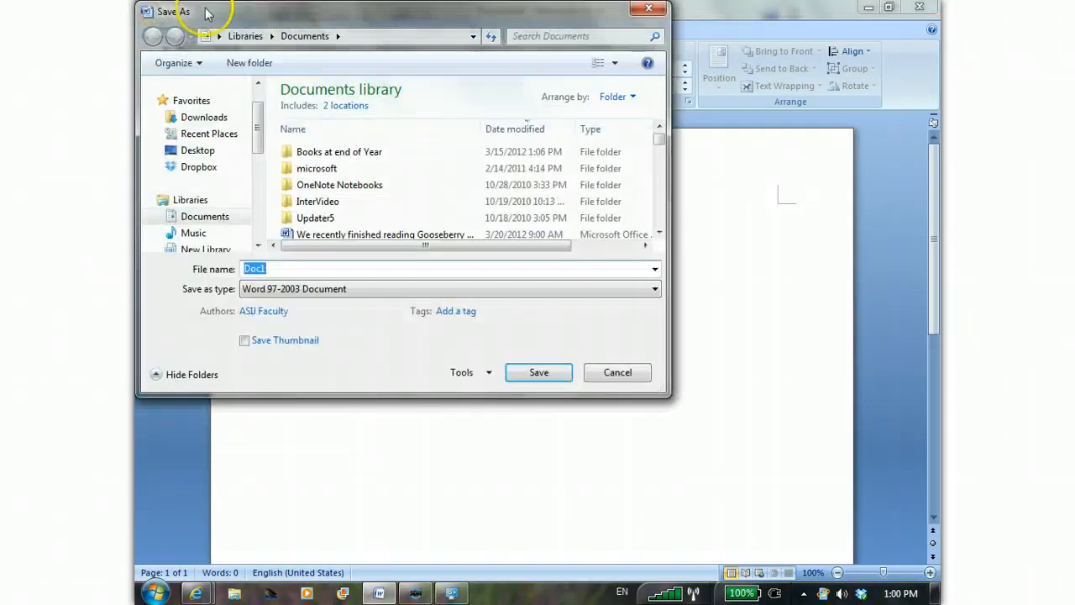
{"action": "left_click_drag", "start_coordinate": [236, 17], "coordinate": [310, 31]}
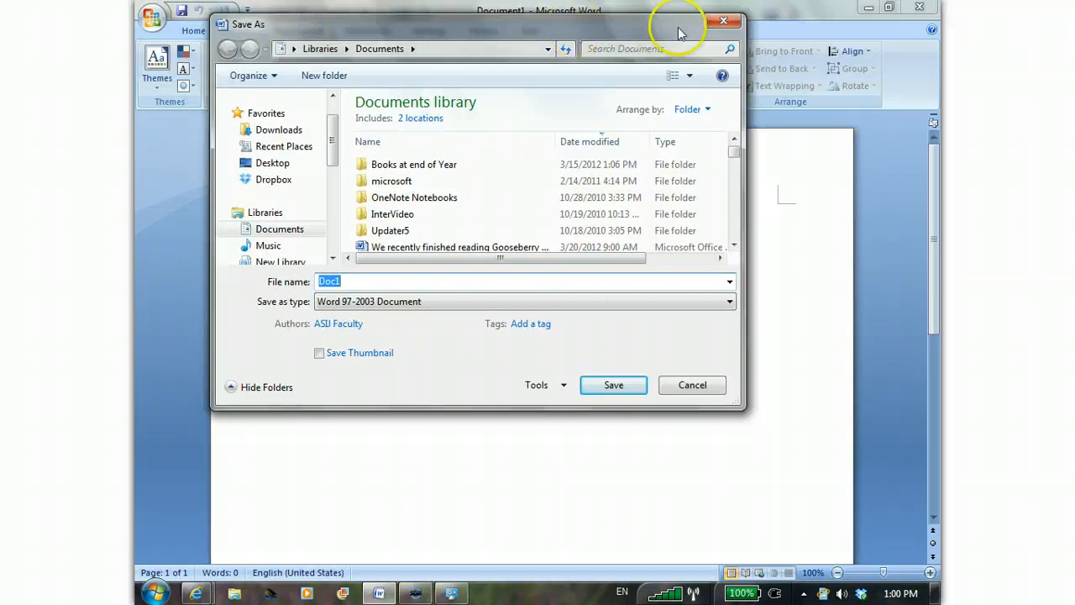
{"action": "left_click", "coordinate": [720, 21]}
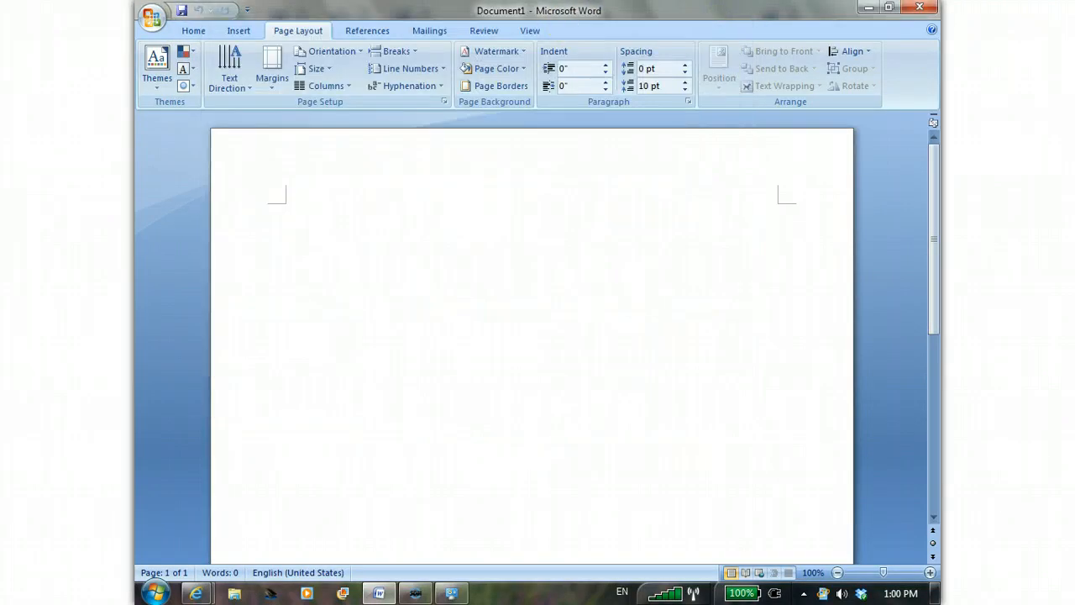
- Open the document Ed-Tech-Expec-Oct 10-22-11 from the bb.asij.ac.jp network location in Word
{"action": "left_click", "coordinate": [153, 20]}
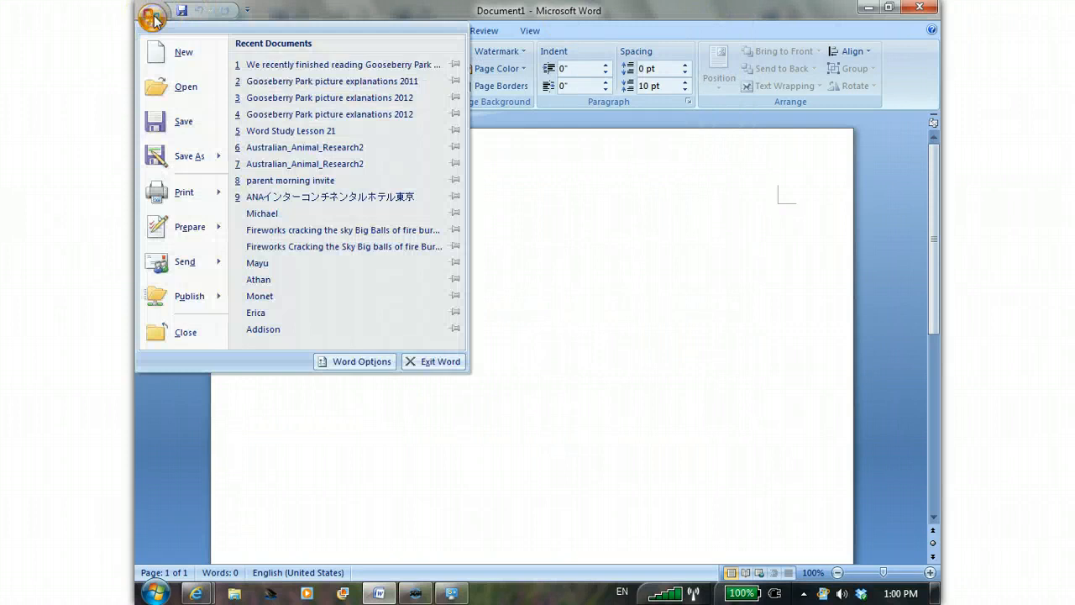
{"action": "left_click", "coordinate": [170, 91]}
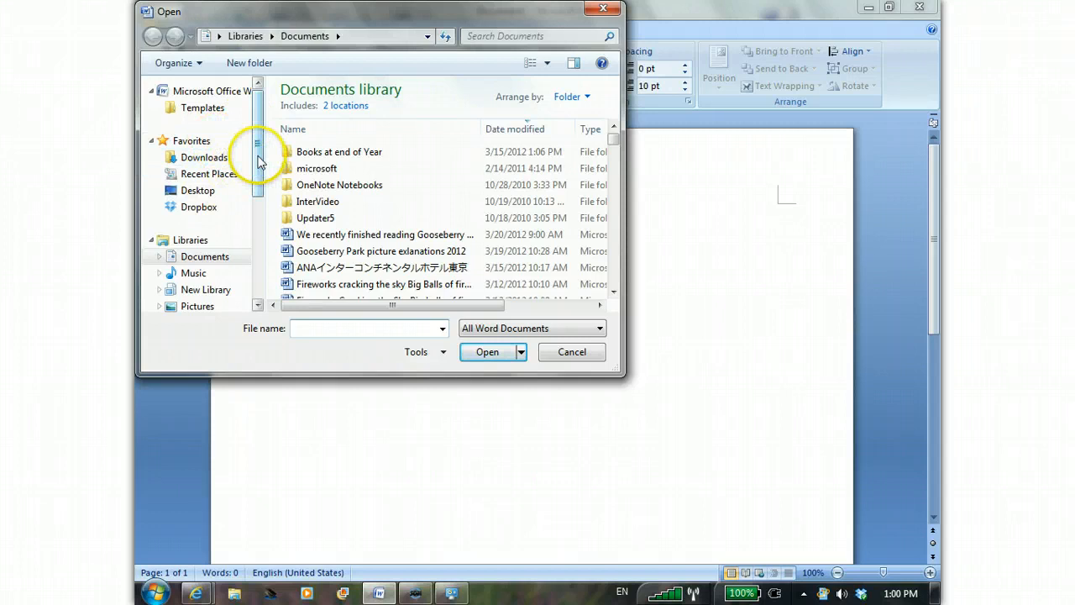
{"action": "left_click_drag", "start_coordinate": [257, 172], "coordinate": [257, 240]}
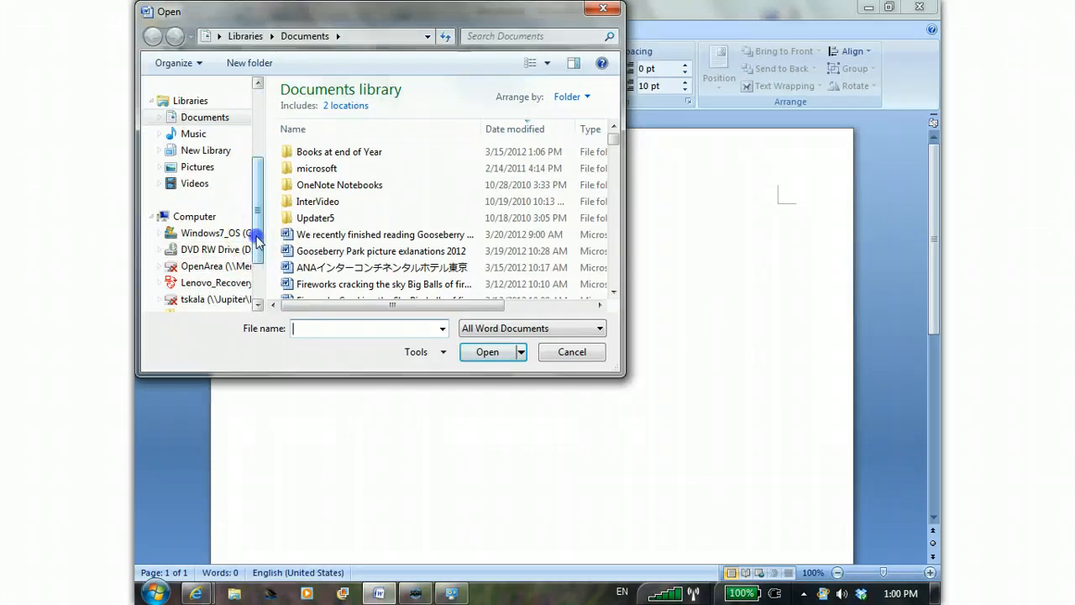
{"action": "left_click_drag", "start_coordinate": [256, 249], "coordinate": [257, 276]}
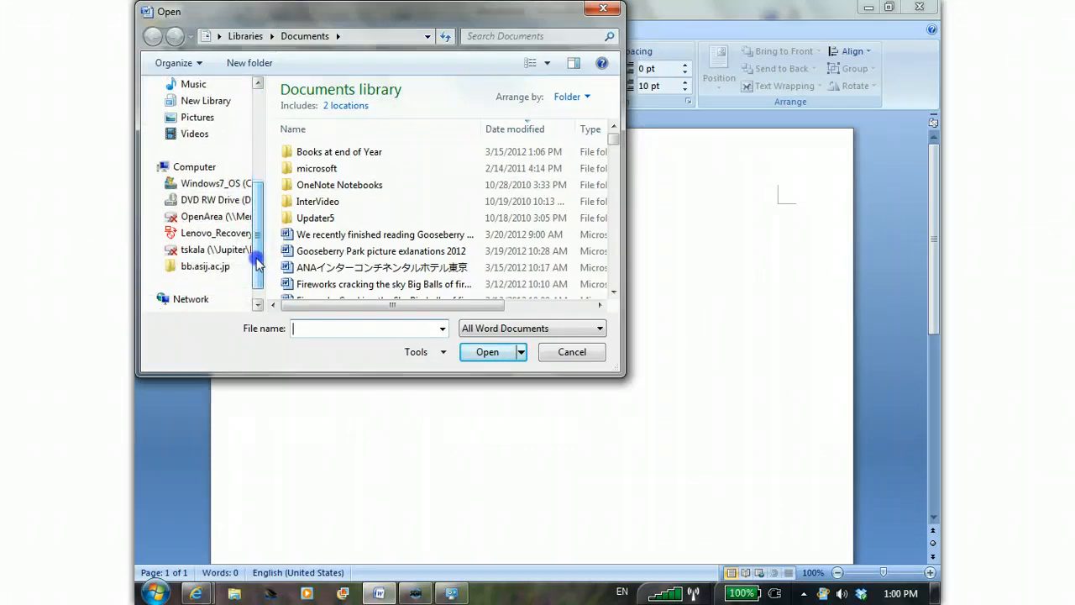
{"action": "left_click", "coordinate": [208, 267]}
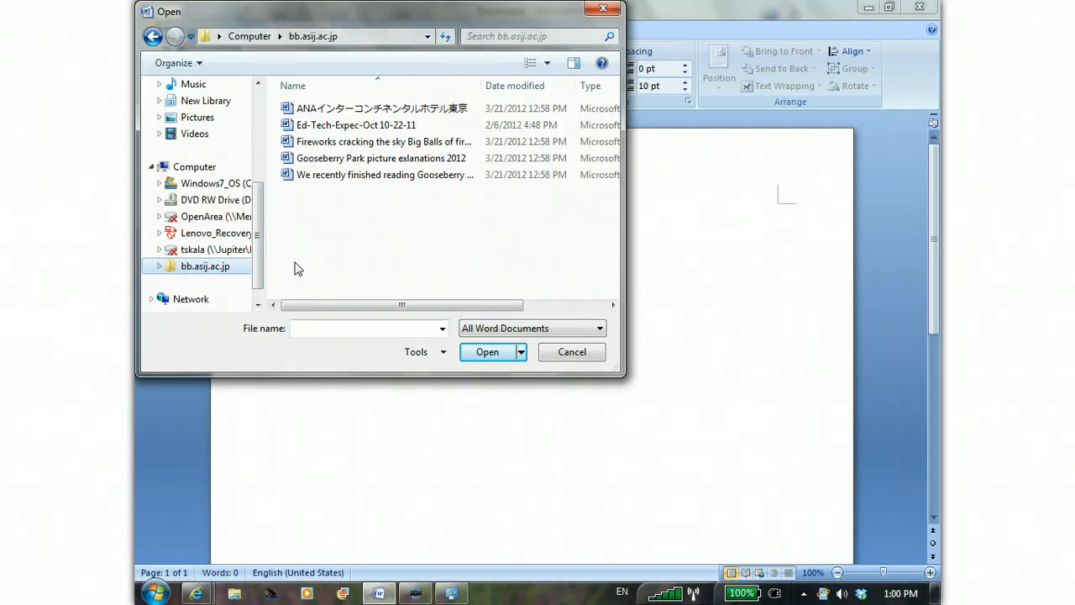
{"action": "double_click", "coordinate": [325, 126]}
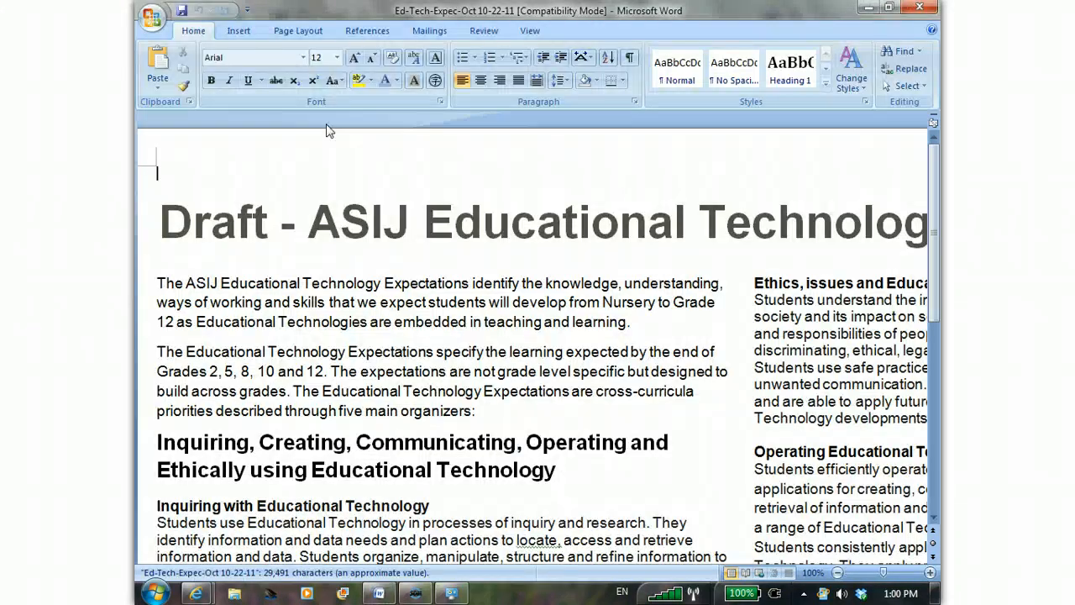
- Save Ed-Tech-Expec-Oct 10-22-11 back to the network location and close it
{"action": "left_click", "coordinate": [182, 11]}
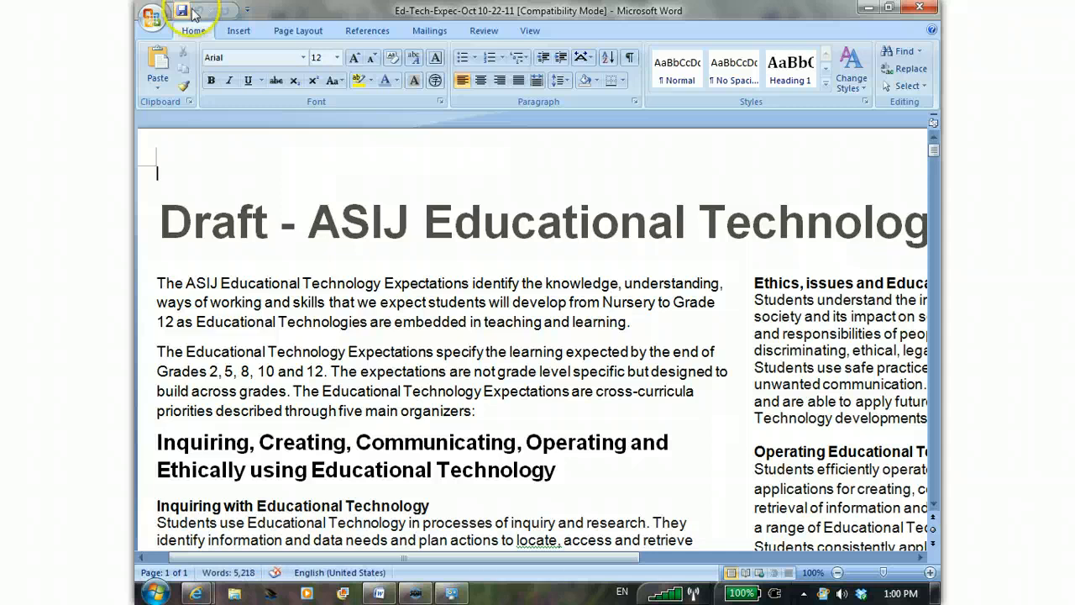
{"action": "left_click", "coordinate": [929, 10]}
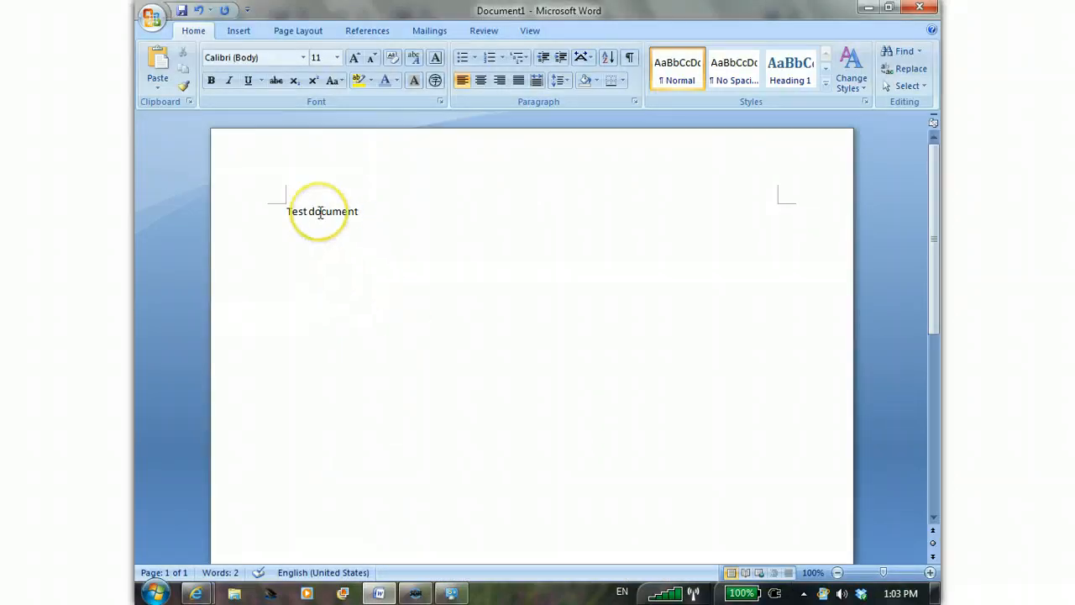
- Save the new document to the bb.asij.ac.jp network location as "Test document" in Word 97-2003 Document format
{"action": "left_click", "coordinate": [183, 11]}
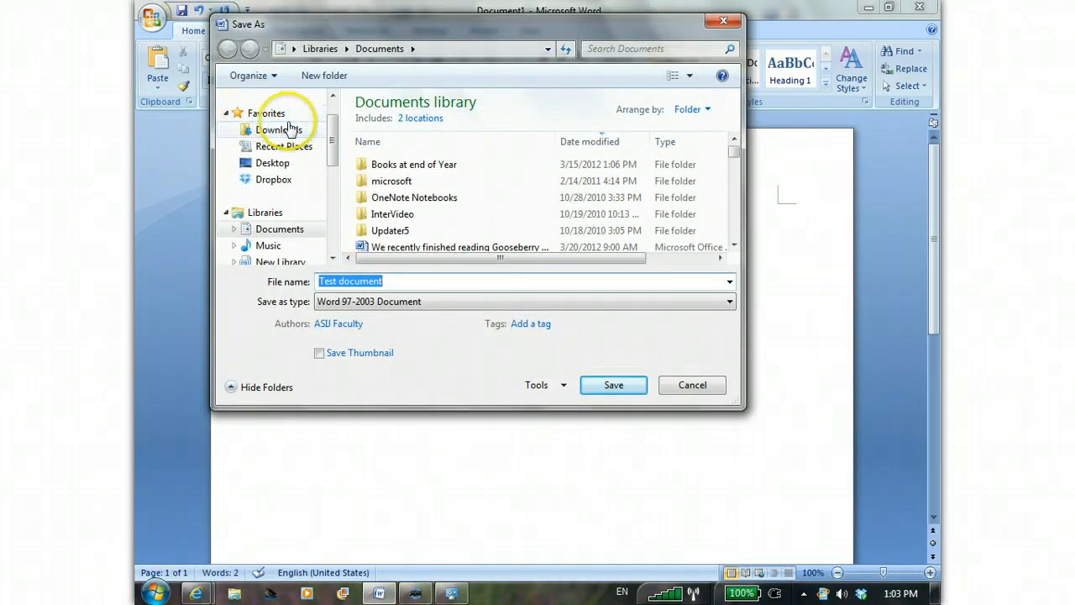
{"action": "left_click_drag", "start_coordinate": [333, 126], "coordinate": [334, 183]}
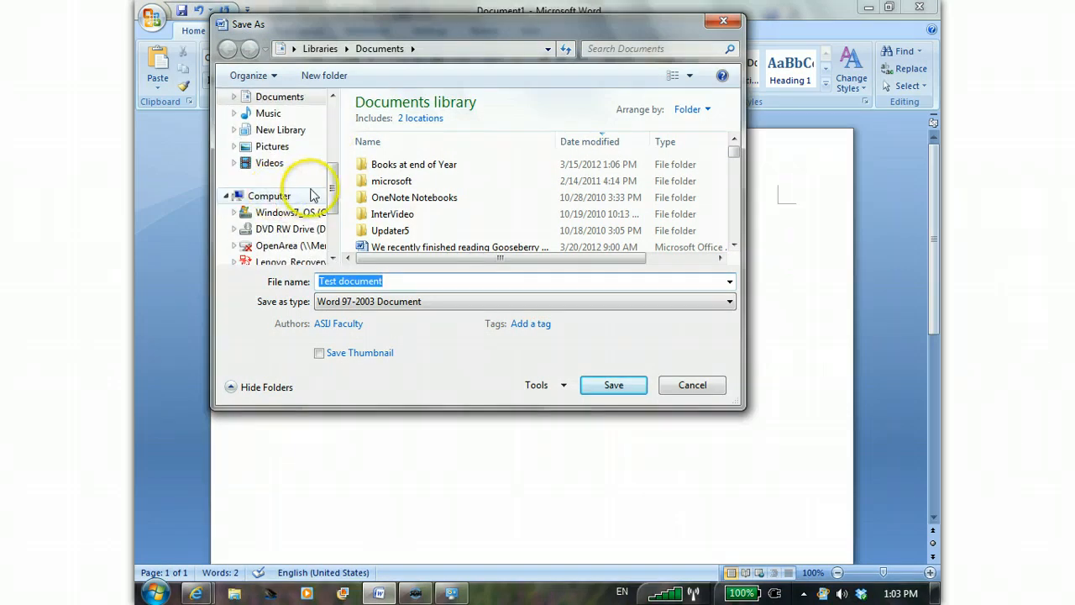
{"action": "left_click_drag", "start_coordinate": [332, 193], "coordinate": [334, 211]}
{"action": "left_click", "coordinate": [285, 231]}
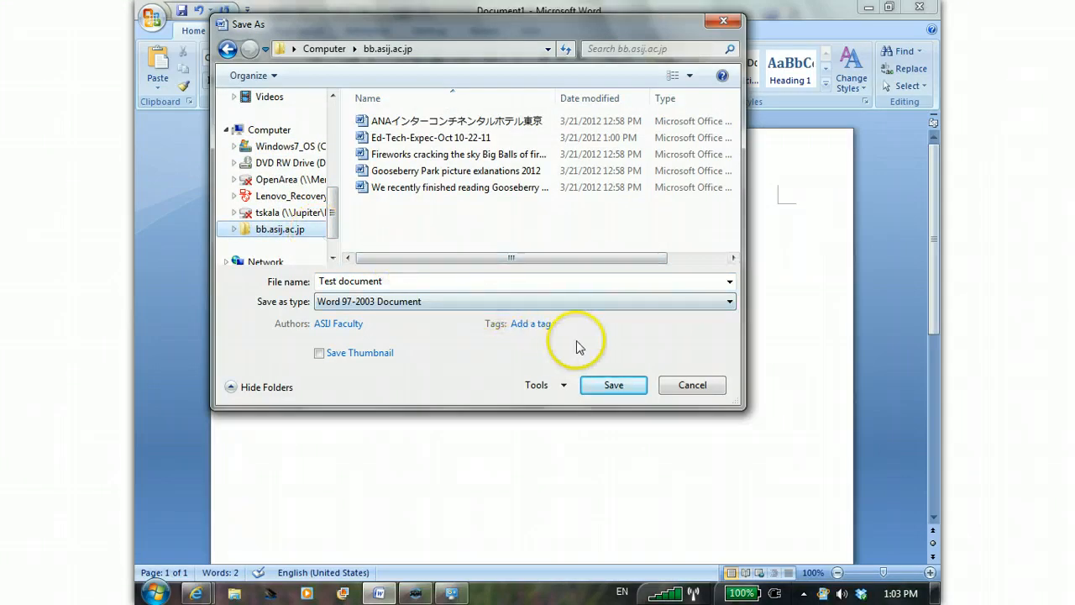
{"action": "left_click", "coordinate": [614, 384]}
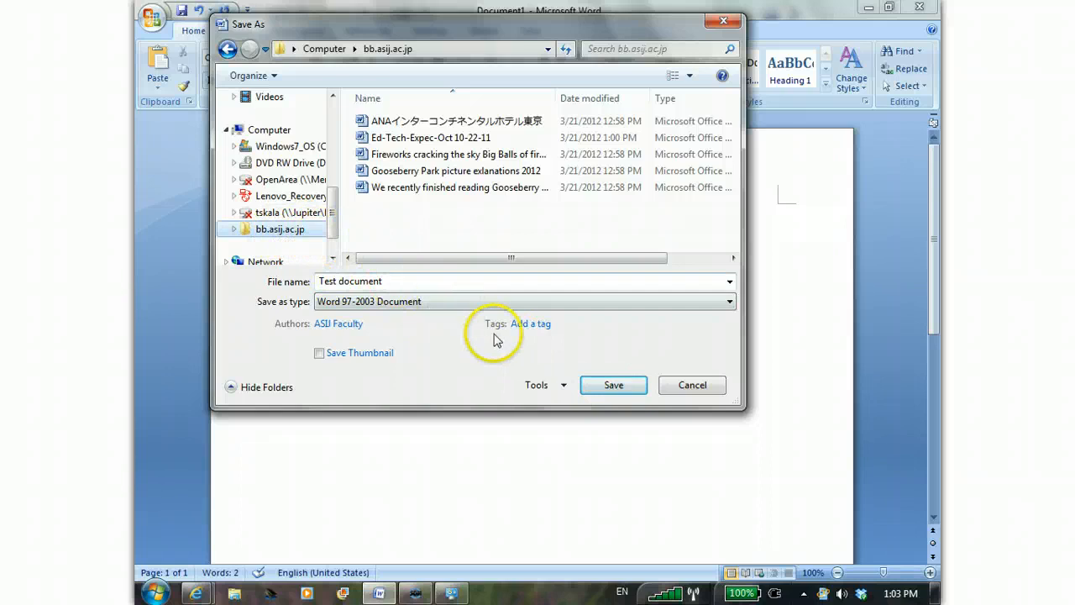
{"action": "left_click", "coordinate": [613, 385]}
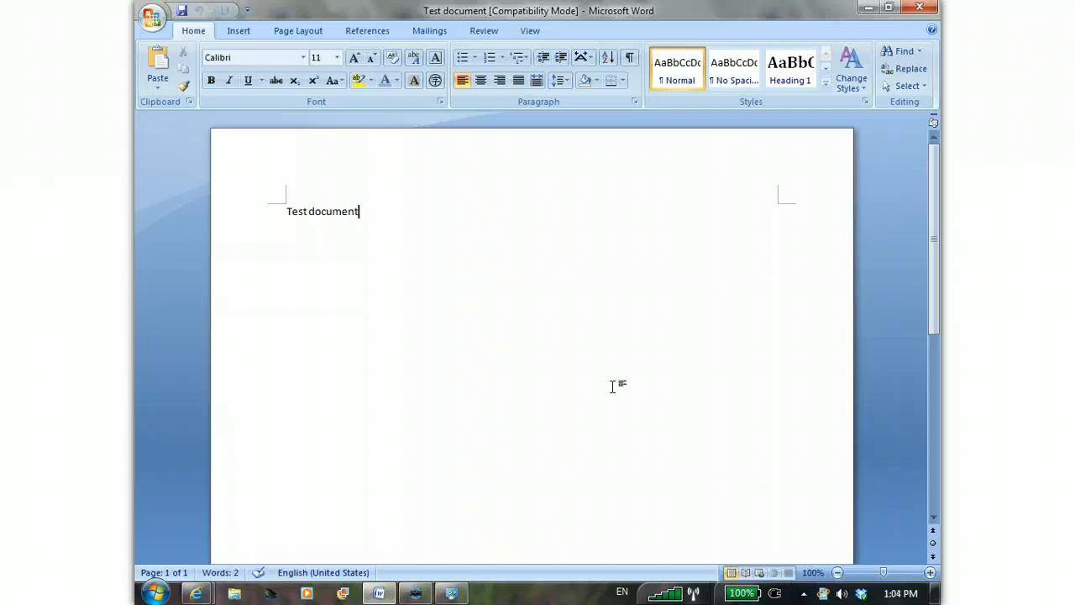
{"action": "left_click", "coordinate": [636, 328]}
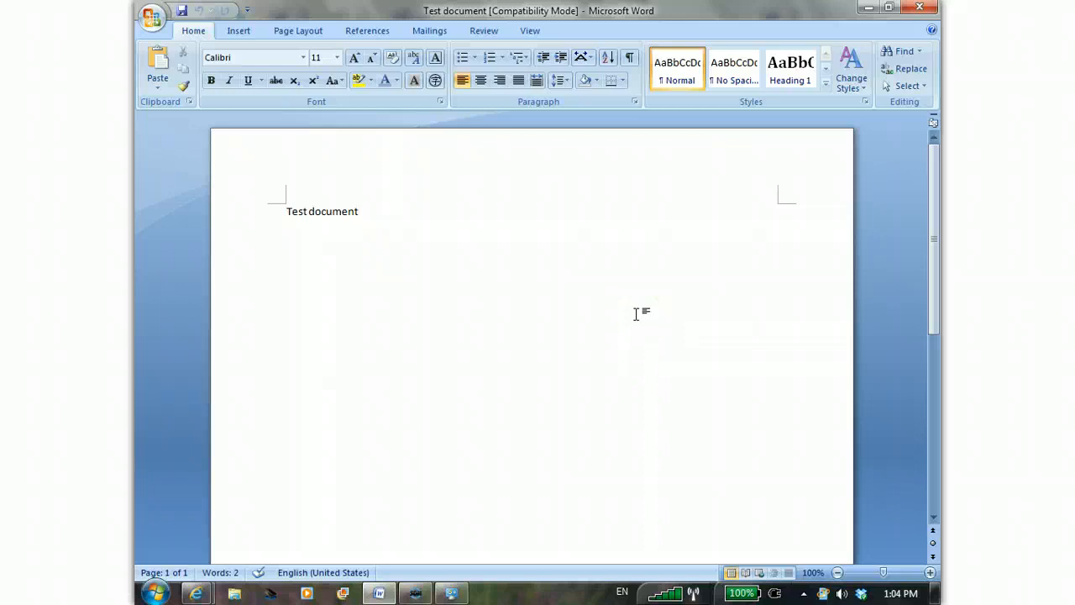